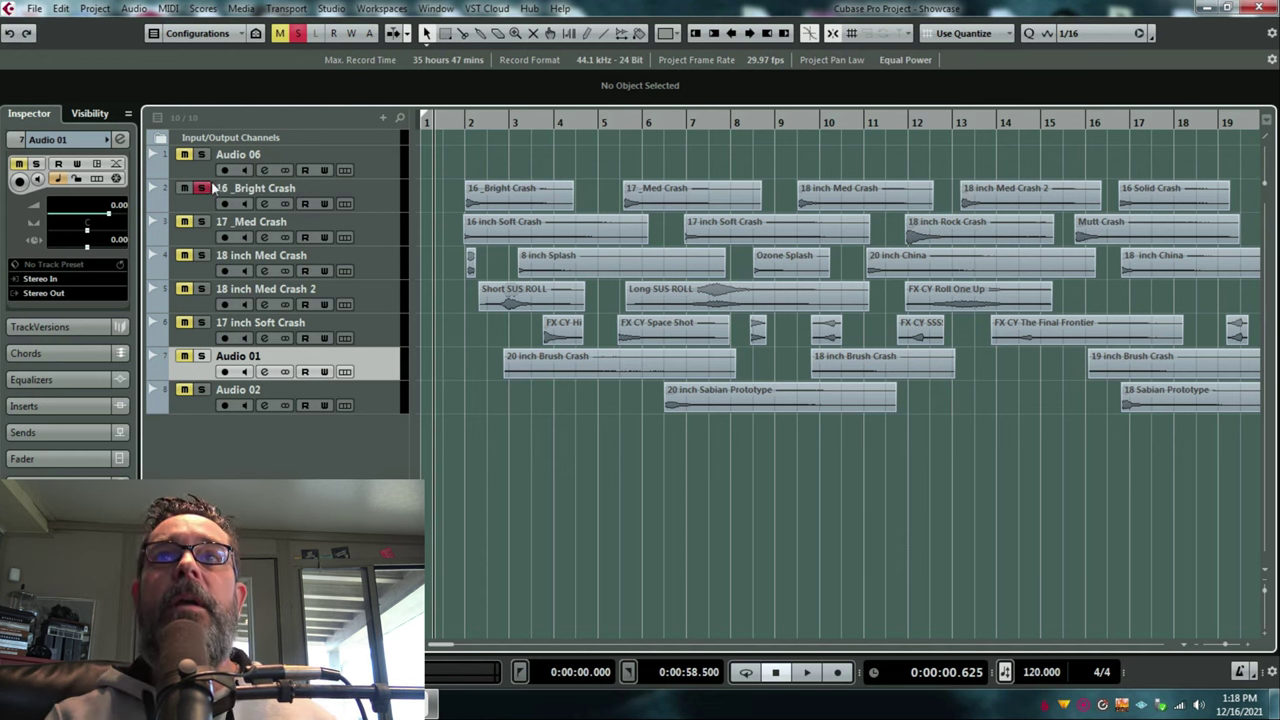
Step: Zoom the timeline out briefly, then in until bars 2–19 span the event display
{"action": "left_click_drag", "start_coordinate": [458, 127], "coordinate": [458, 119]}
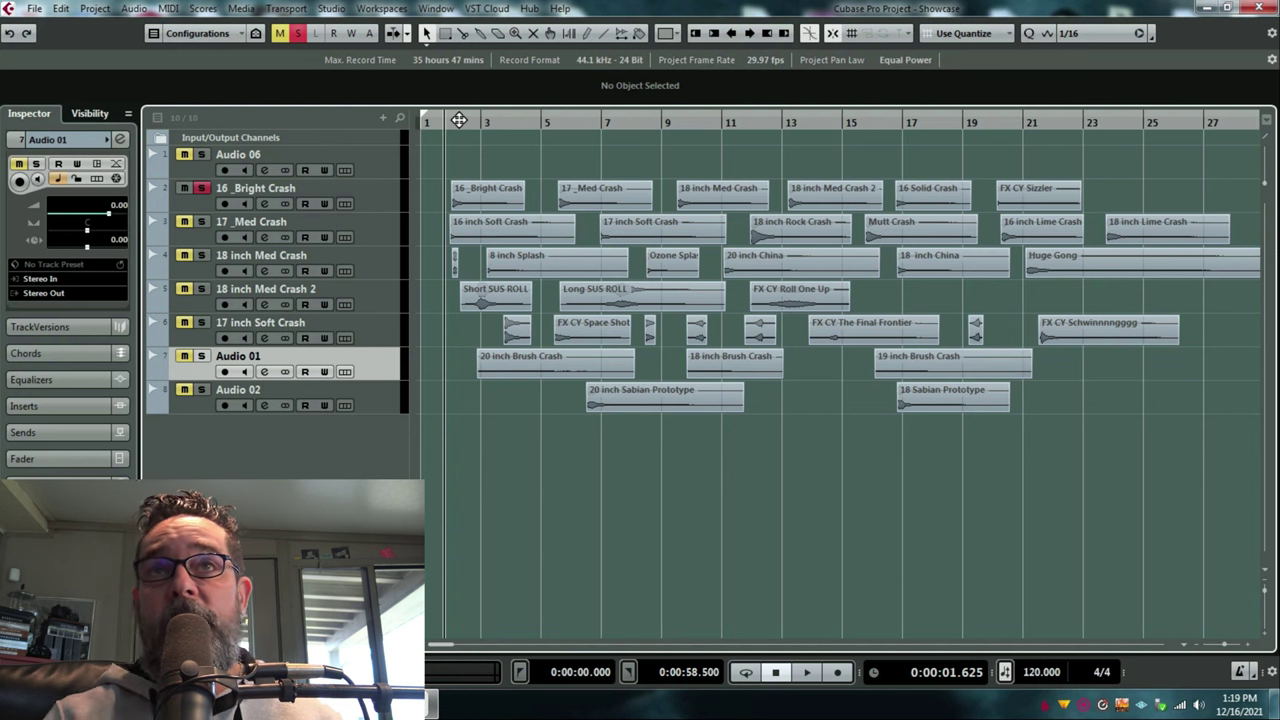
{"action": "left_click_drag", "start_coordinate": [455, 121], "coordinate": [447, 132]}
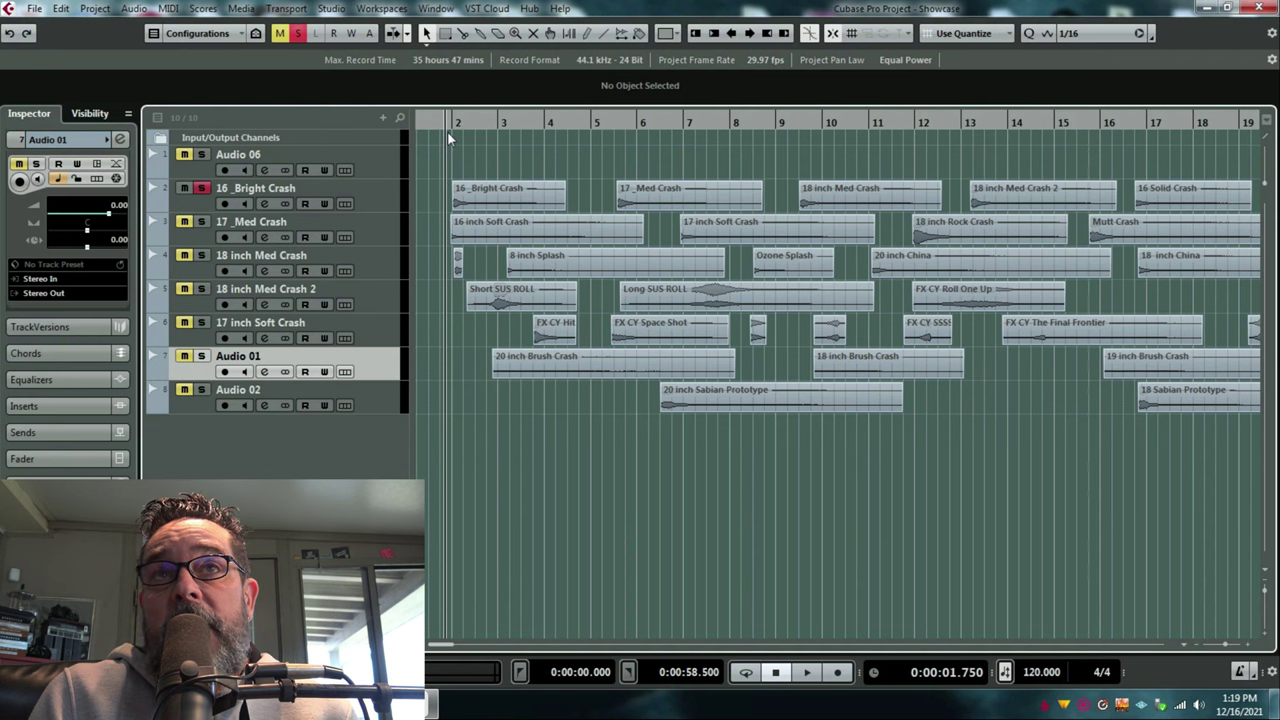
Step: Play the soloed 16_Bright Crash track, restarting playback from bars 5, 9 and 13
{"action": "key", "text": "space"}
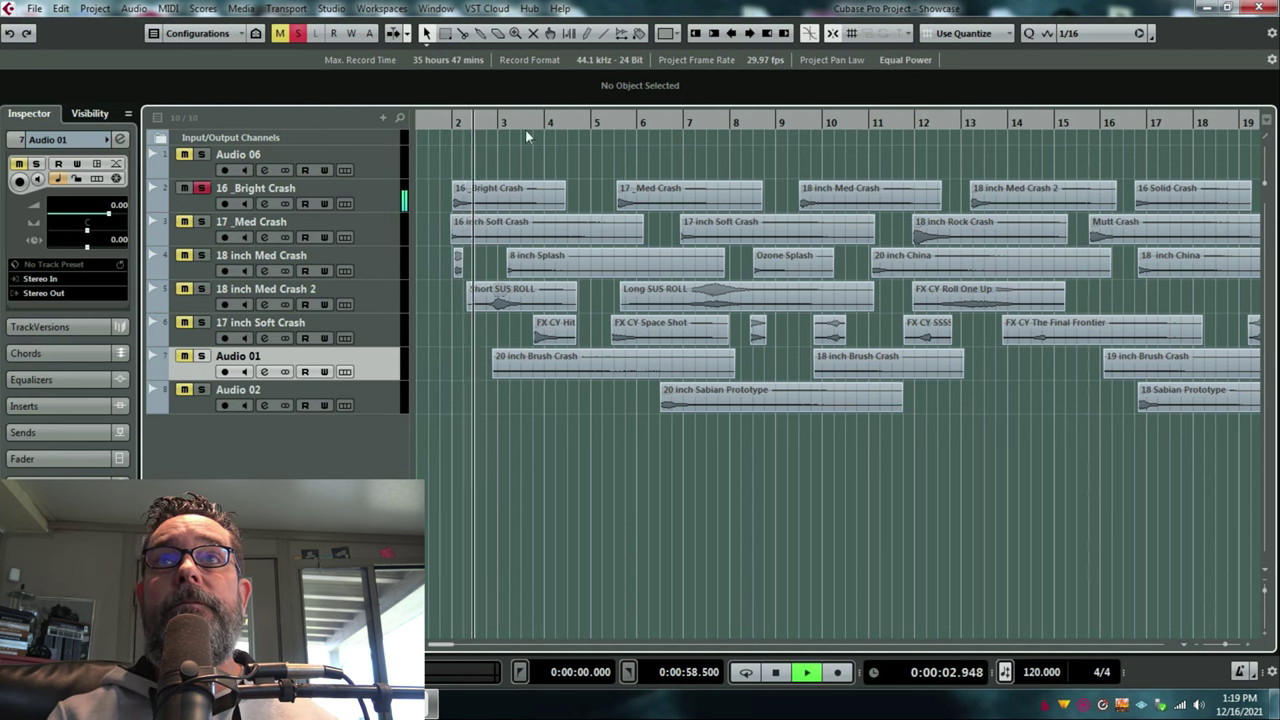
{"action": "left_click", "coordinate": [603, 121]}
{"action": "key", "text": "space"}
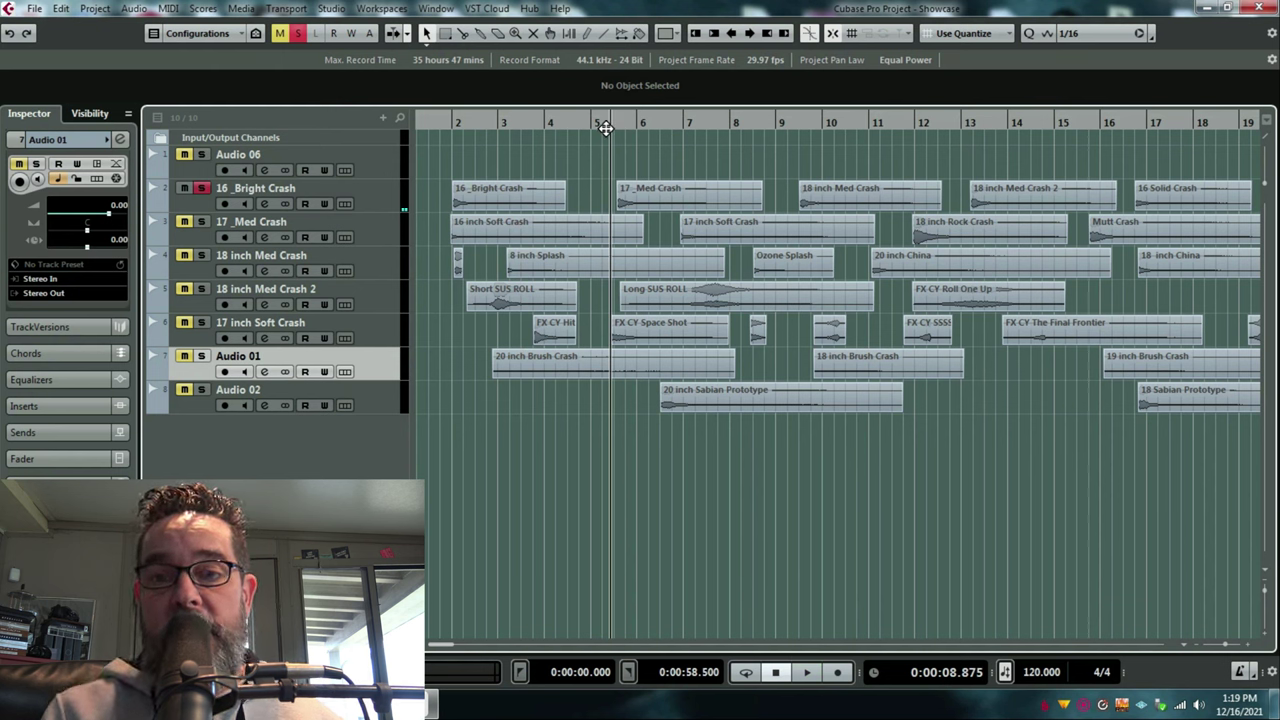
{"action": "key", "text": "space"}
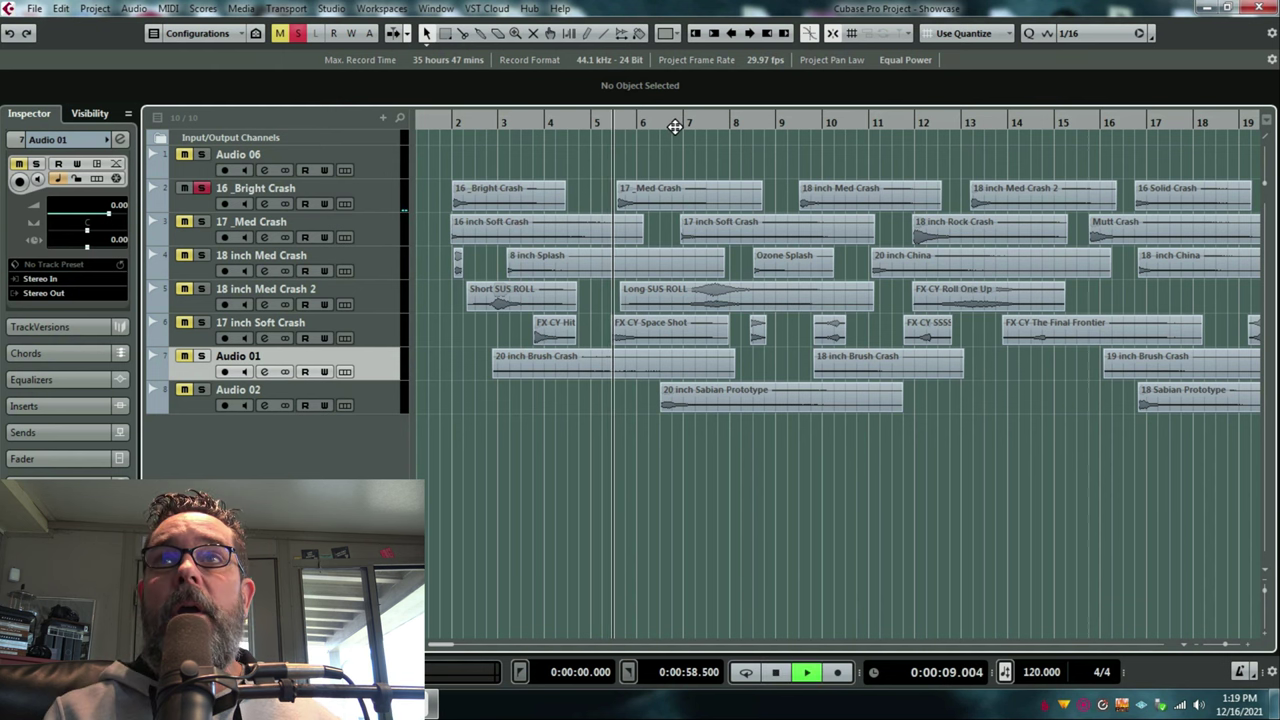
{"action": "left_click", "coordinate": [789, 122]}
{"action": "key", "text": "space"}
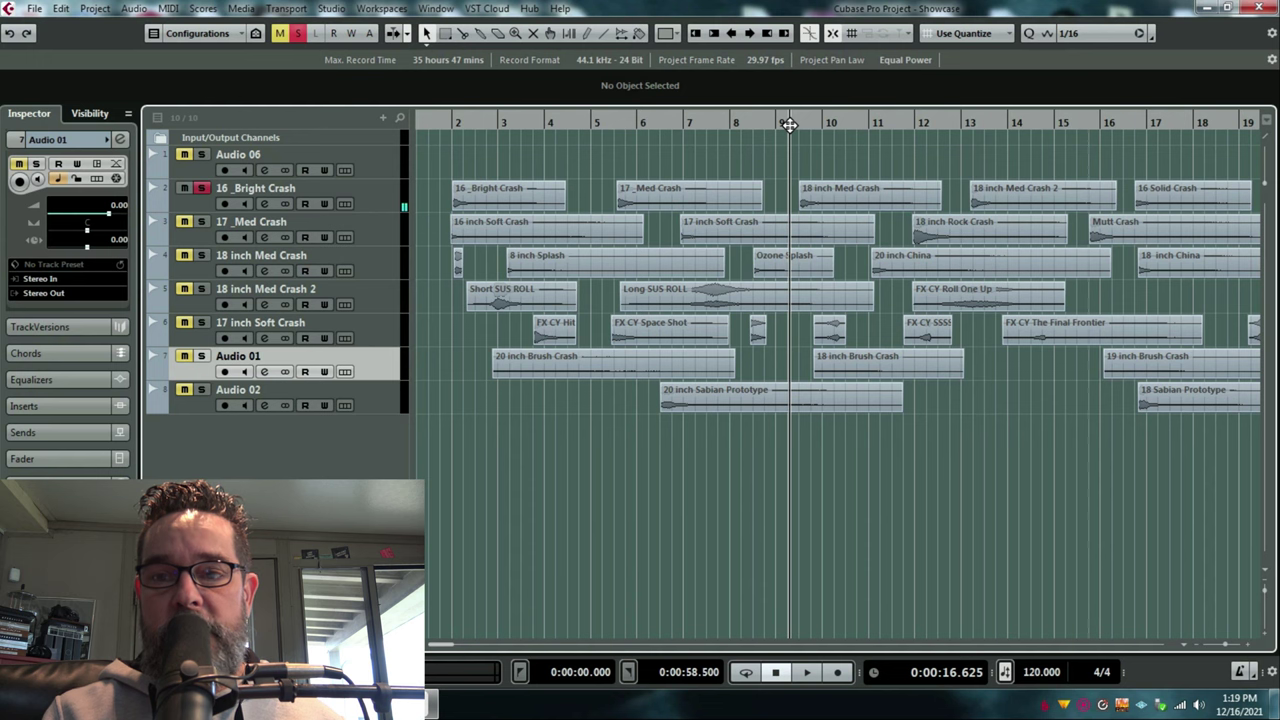
{"action": "key", "text": "space"}
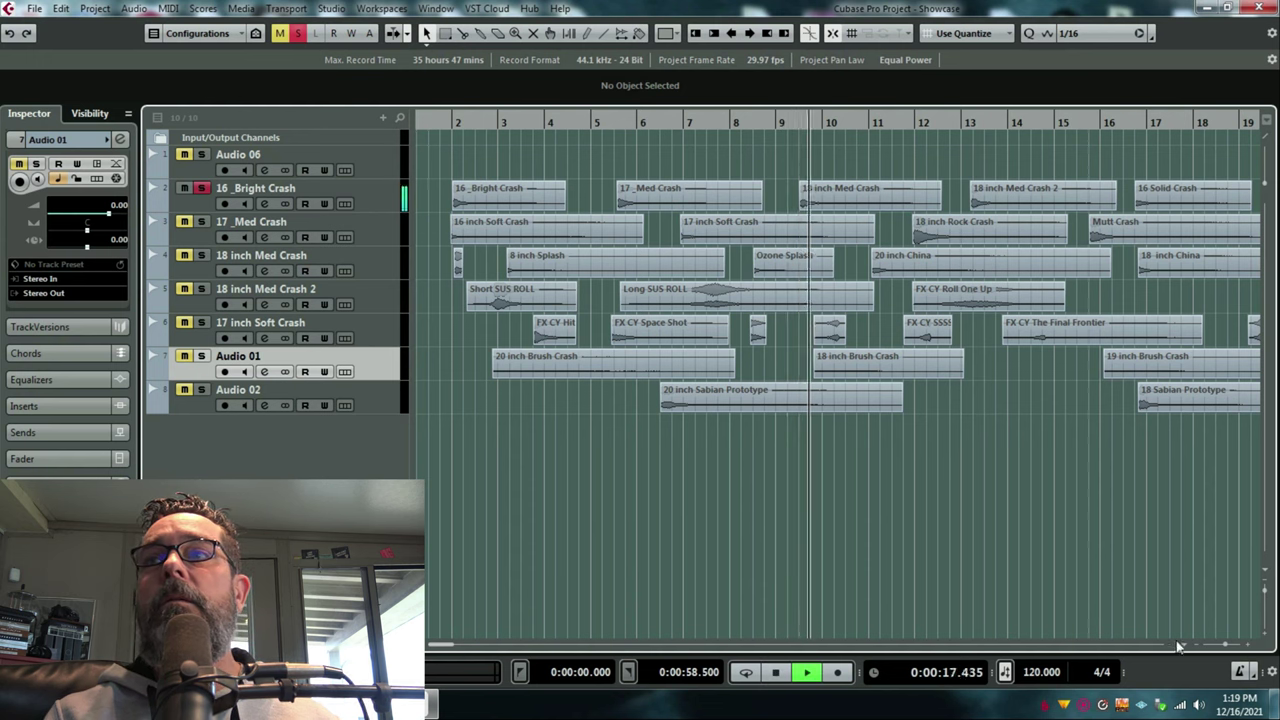
{"action": "left_click", "coordinate": [966, 122]}
{"action": "key", "text": "space"}
{"action": "left_click", "coordinate": [966, 122]}
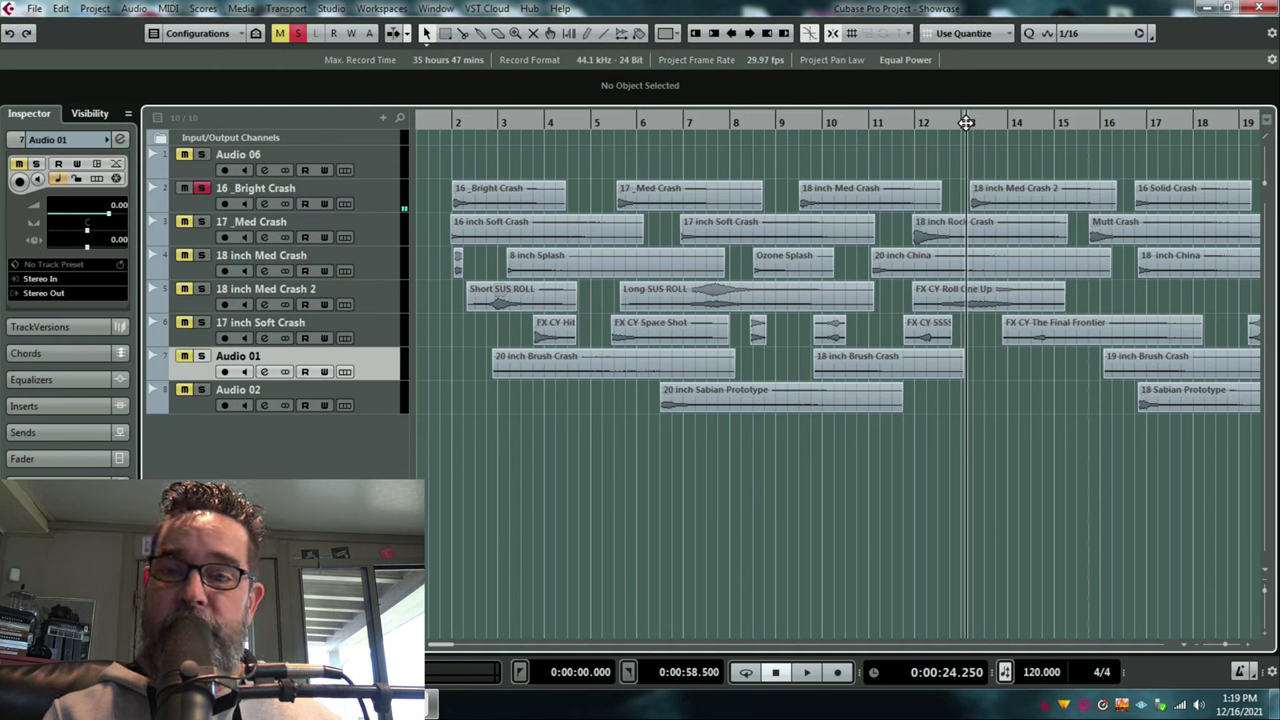
{"action": "key", "text": "space"}
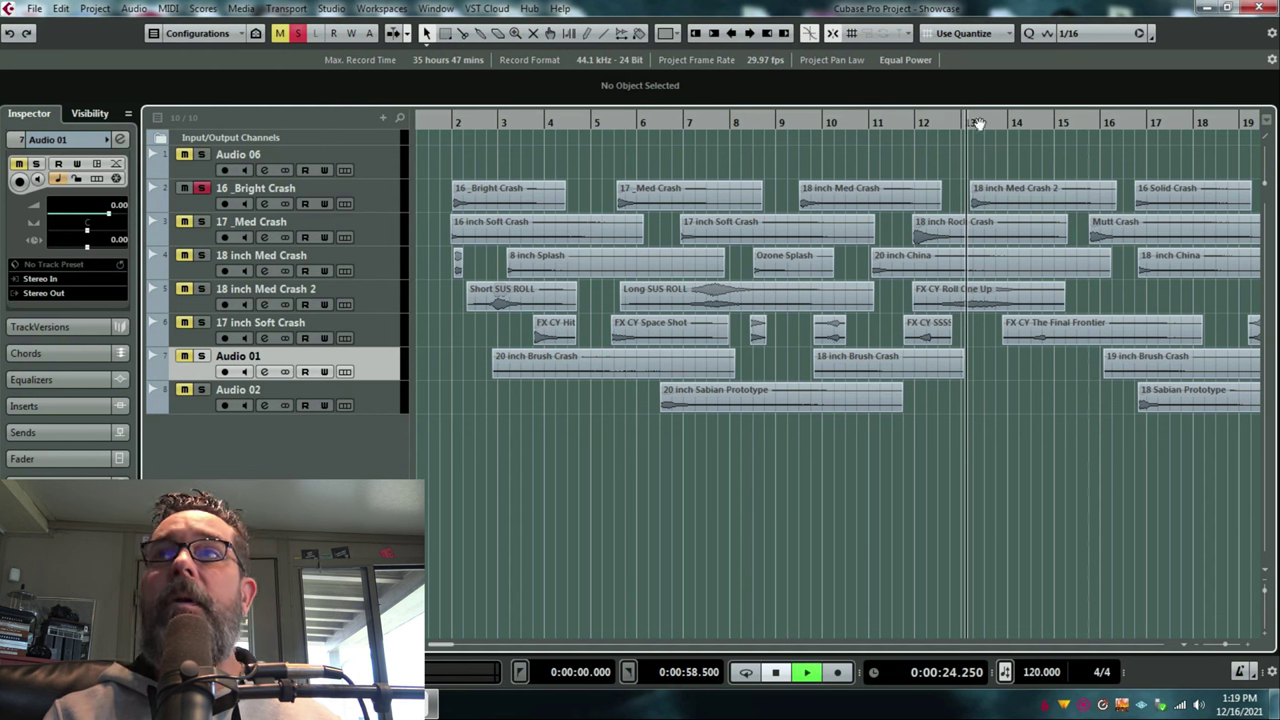
Step: Audition from bar 16.5 and bar 20 on a bars 12–30 zoom, then return near the project start
{"action": "left_click", "coordinate": [1131, 122]}
{"action": "key", "text": "space"}
{"action": "left_click", "coordinate": [1128, 123]}
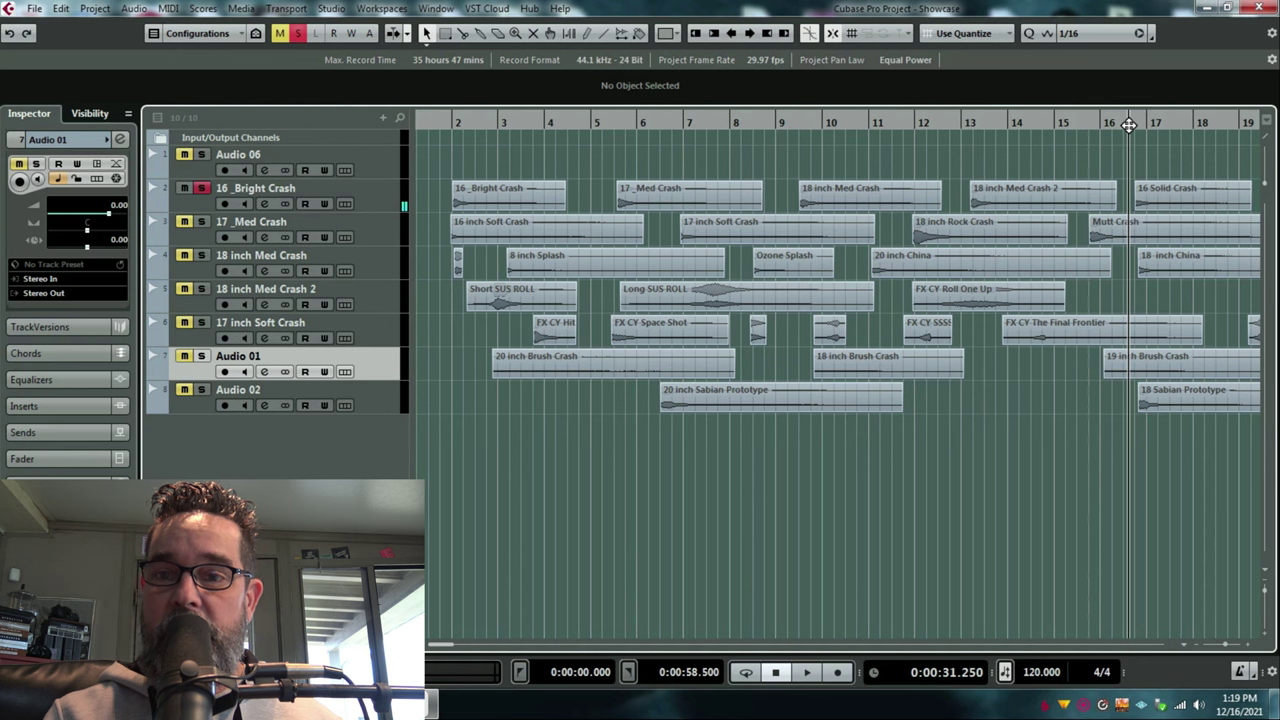
{"action": "key", "text": "space"}
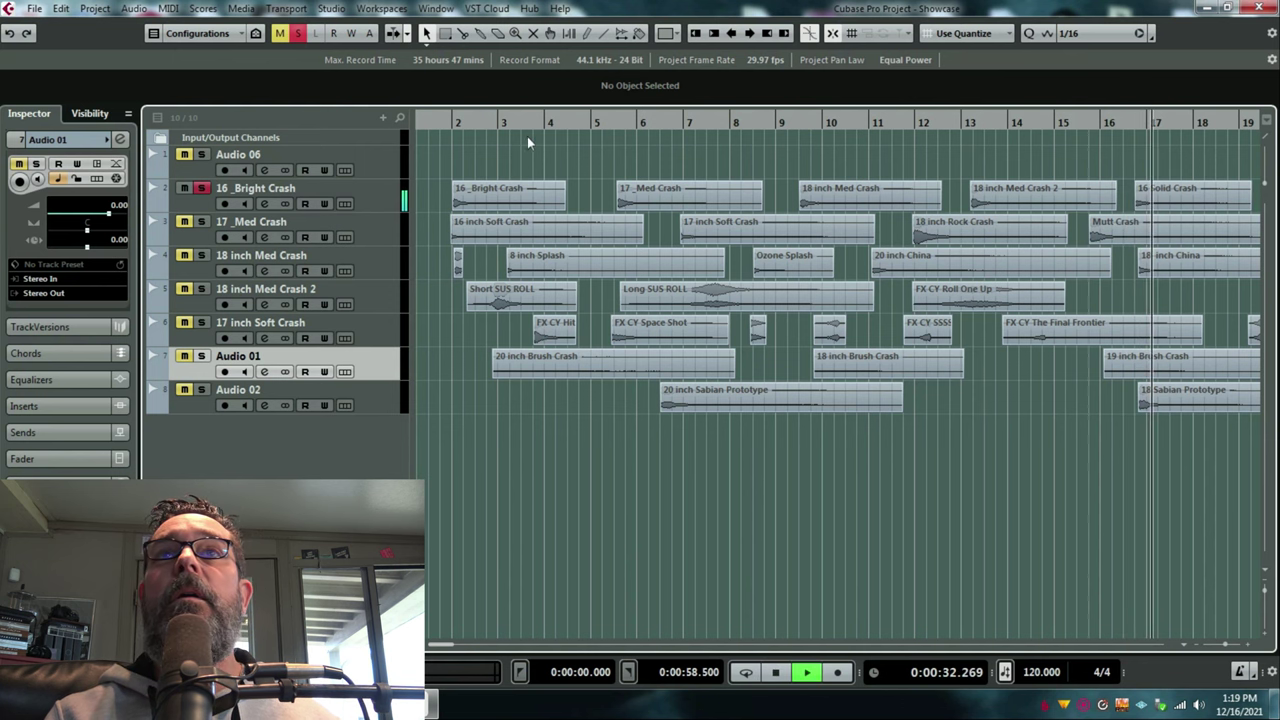
{"action": "left_click", "coordinate": [504, 122]}
{"action": "left_click_drag", "start_coordinate": [506, 122], "coordinate": [520, 86]}
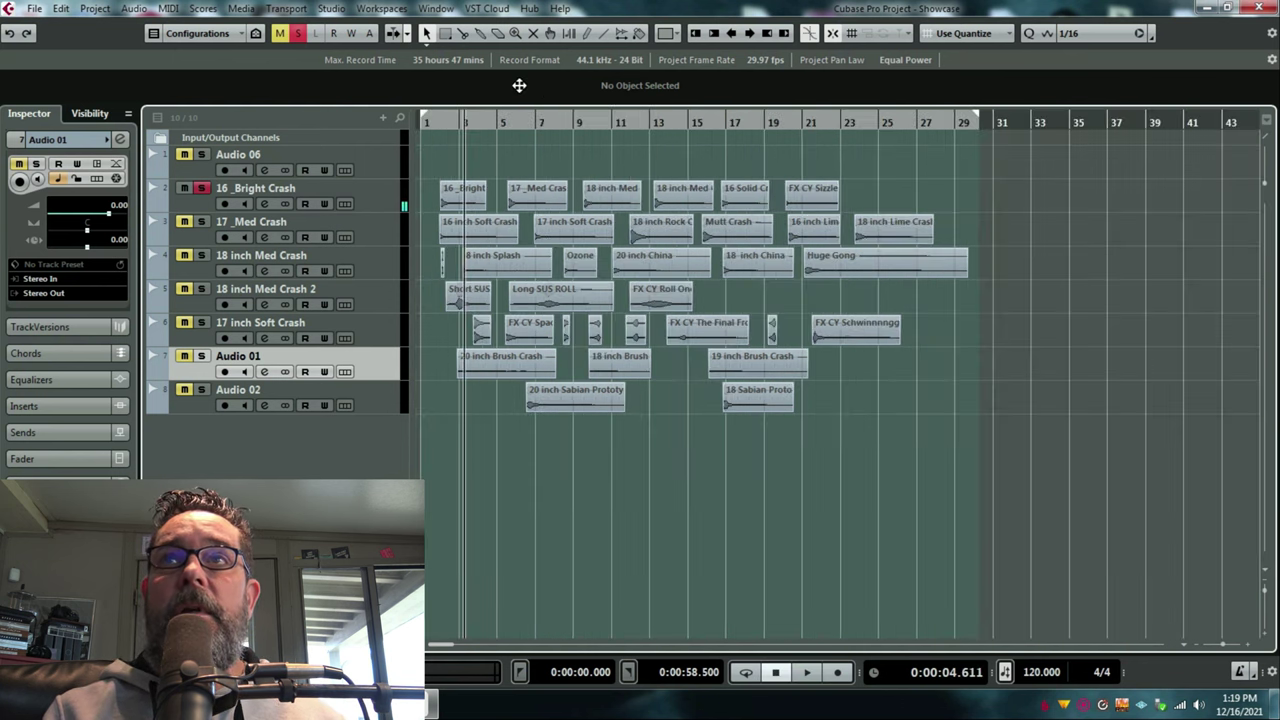
{"action": "left_click_drag", "start_coordinate": [792, 122], "coordinate": [794, 161]}
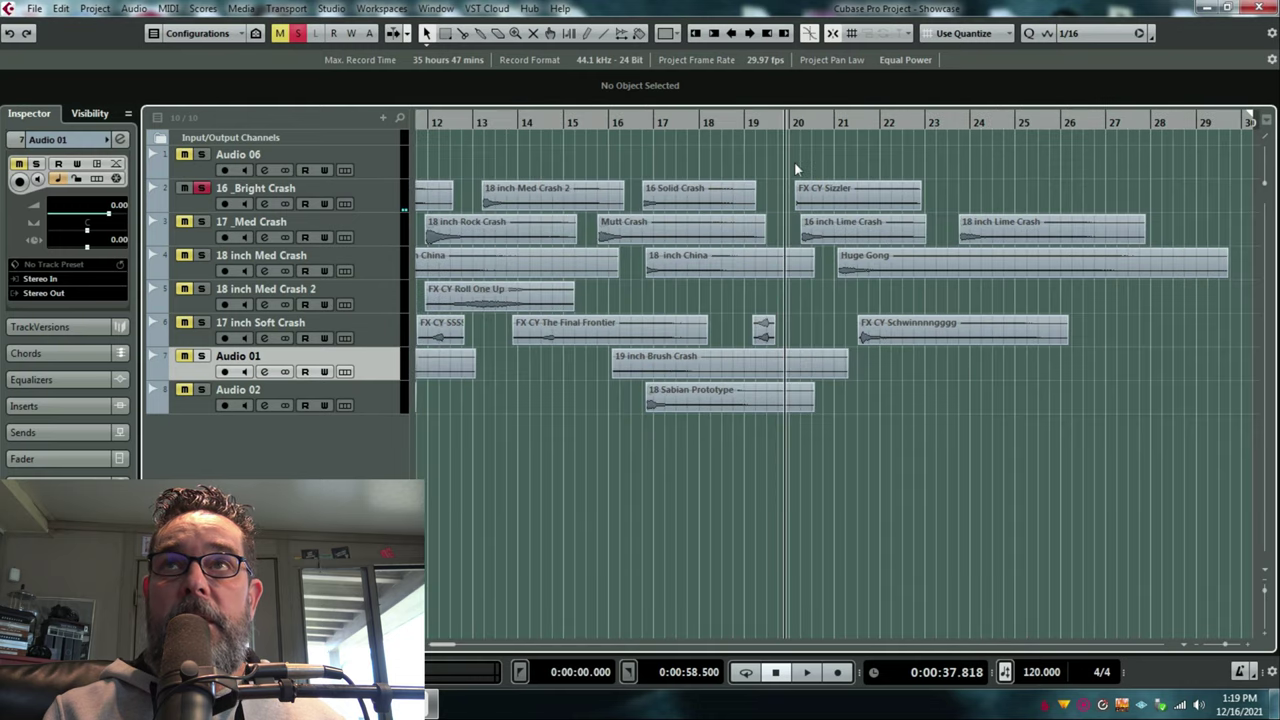
{"action": "key", "text": "space"}
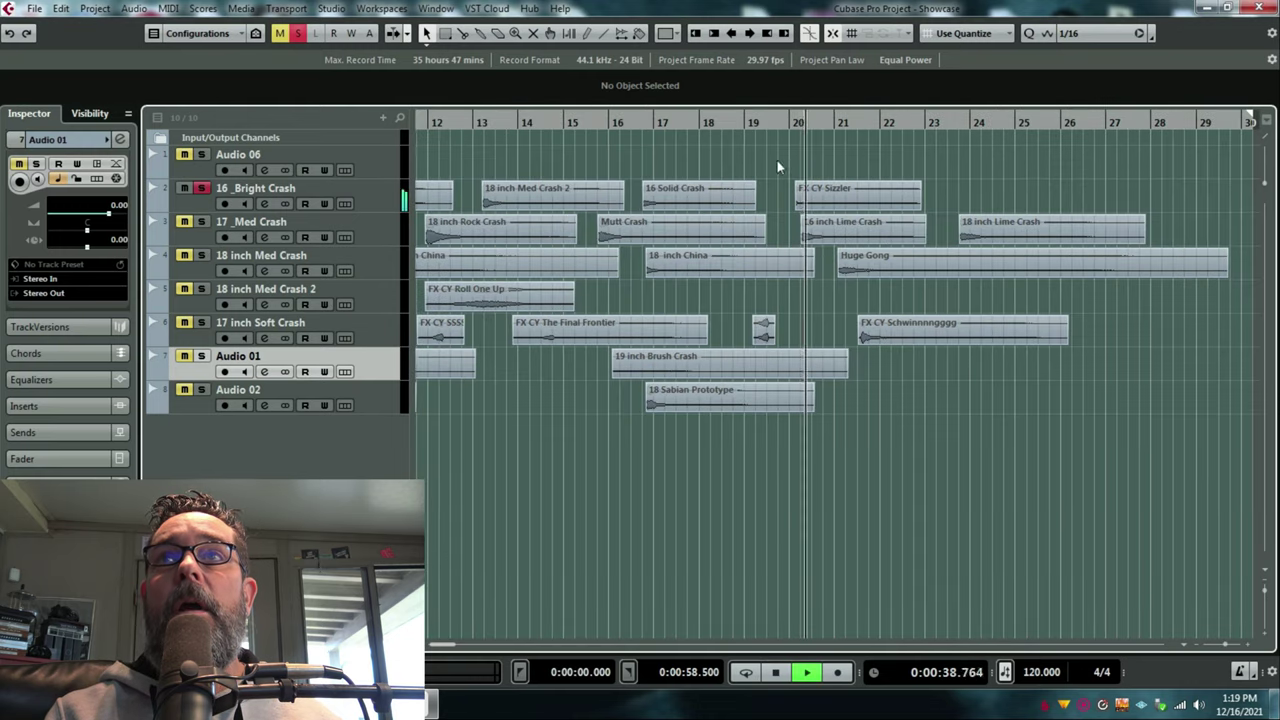
{"action": "key", "text": "space"}
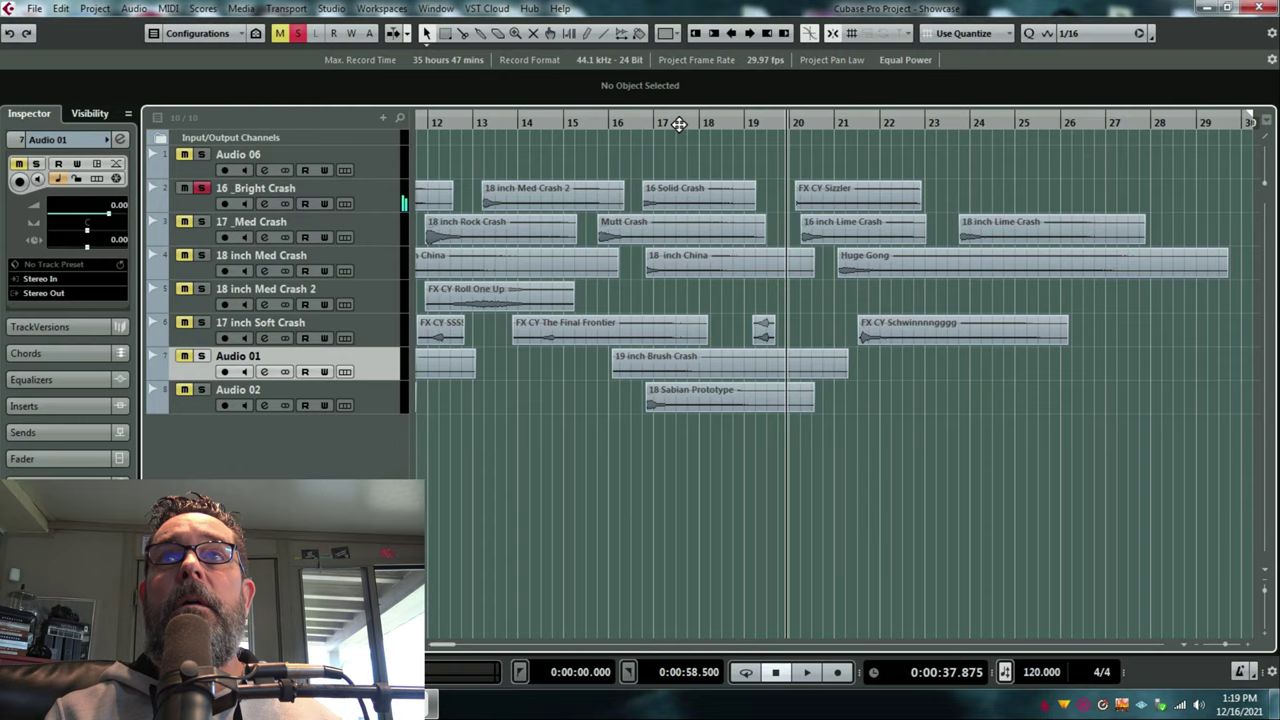
{"action": "left_click_drag", "start_coordinate": [680, 122], "coordinate": [532, 146]}
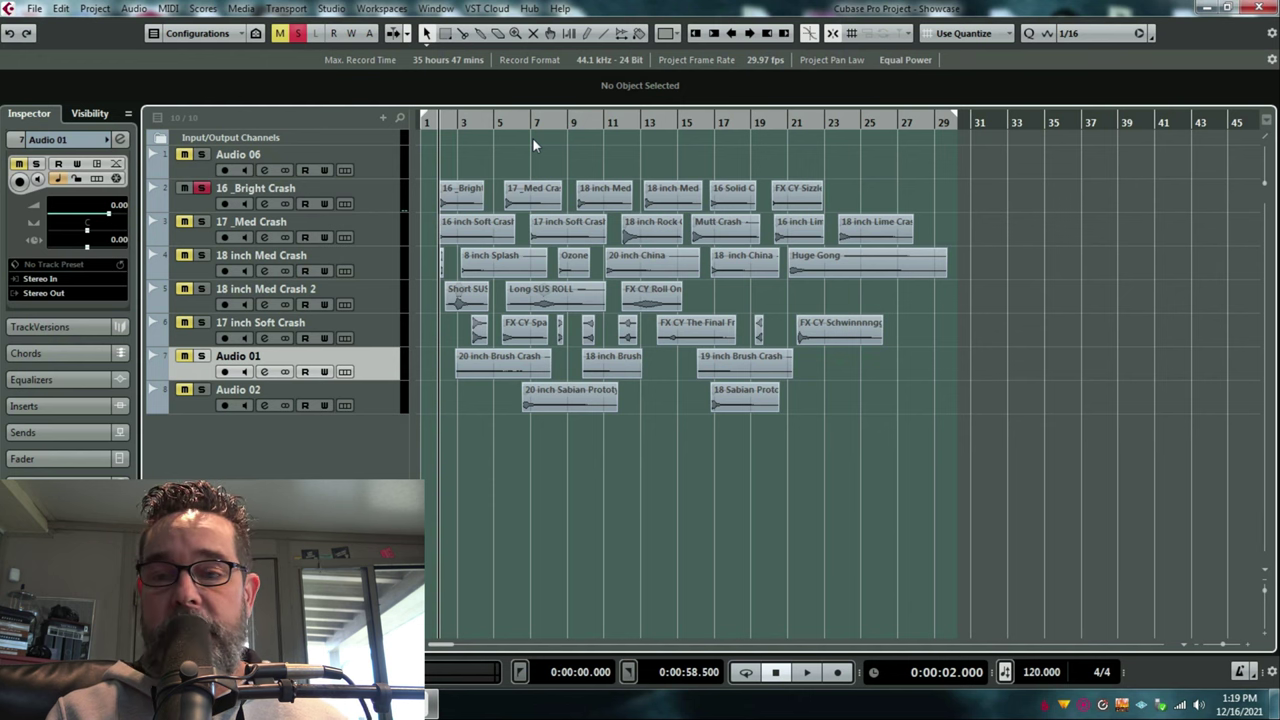
{"action": "left_click_drag", "start_coordinate": [475, 133], "coordinate": [436, 147]}
Step: Move the solo from 16_Bright Crash to 17_Med Crash and play it from bar 6
{"action": "left_click", "coordinate": [201, 221]}
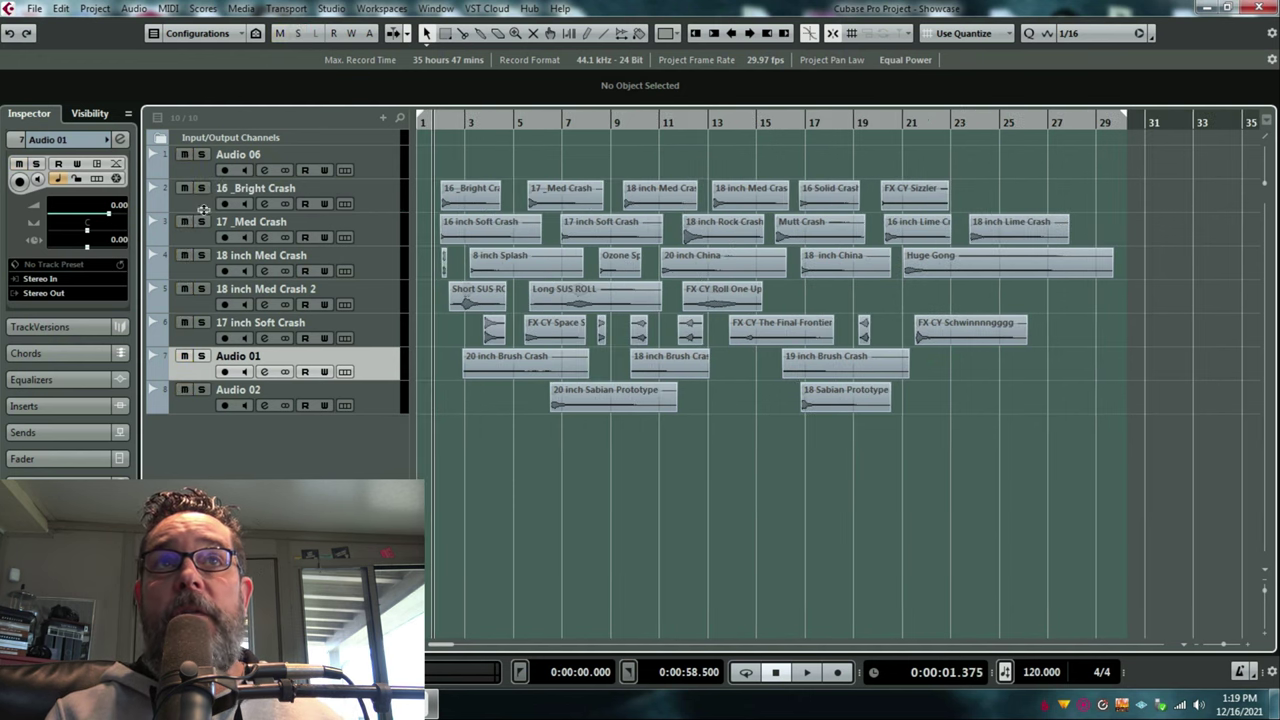
{"action": "left_click", "coordinate": [201, 188]}
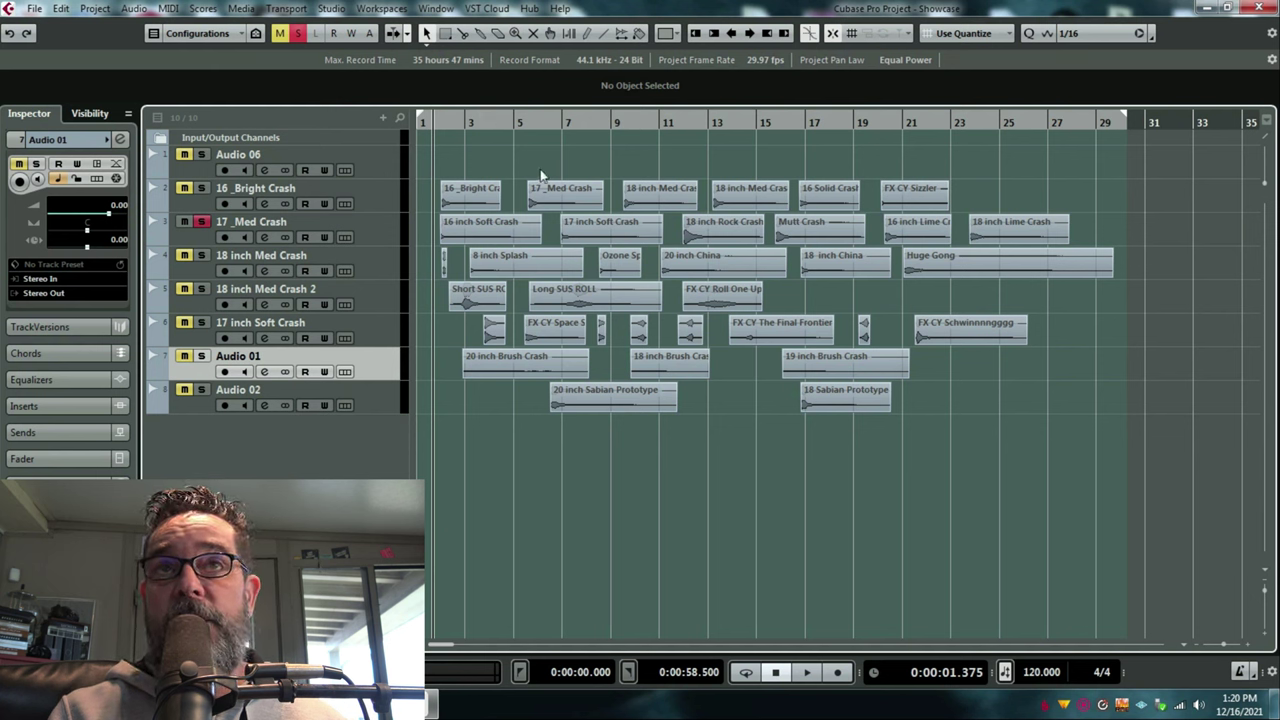
{"action": "key", "text": "space"}
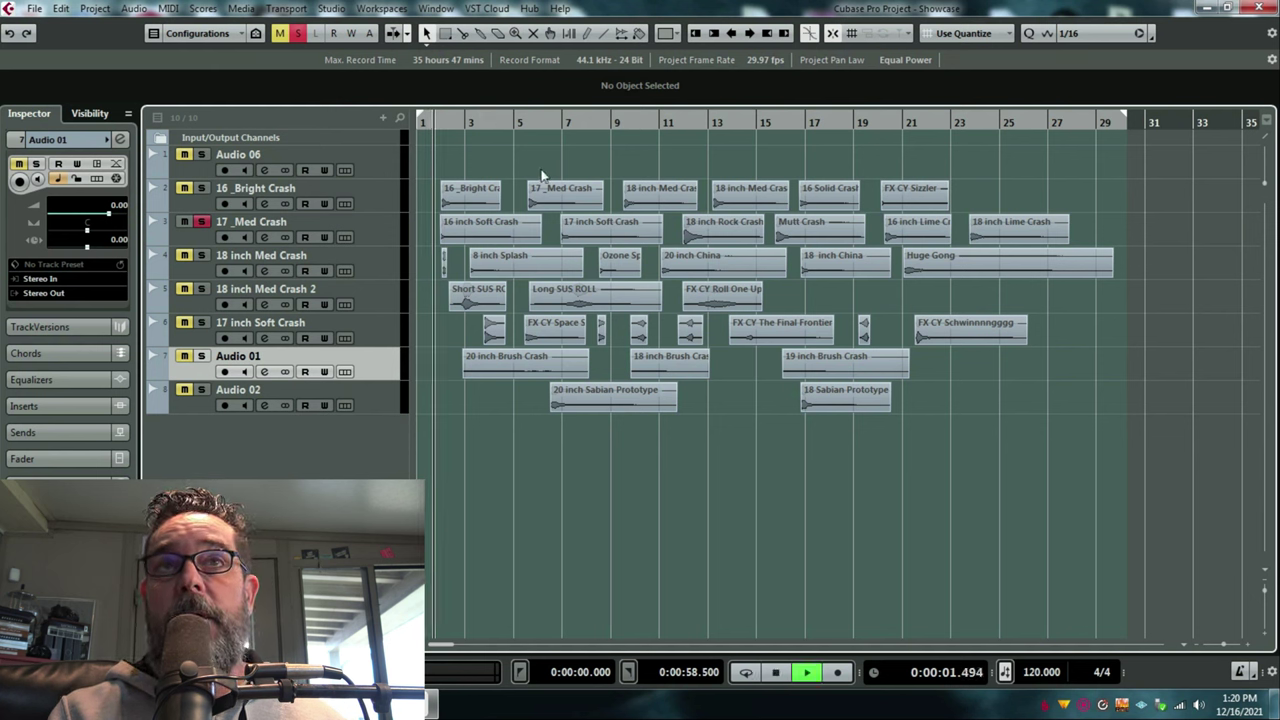
{"action": "left_click", "coordinate": [551, 121]}
{"action": "key", "text": "space"}
{"action": "key", "text": "space"}
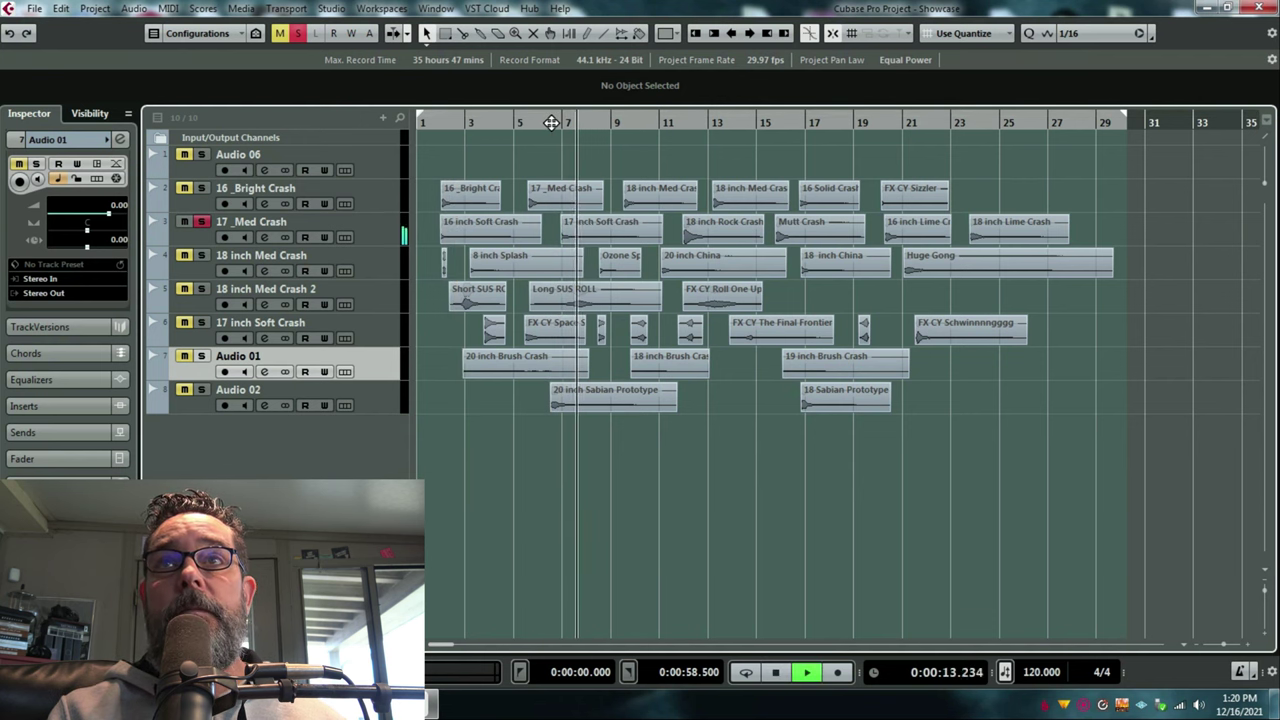
{"action": "key", "text": "space"}
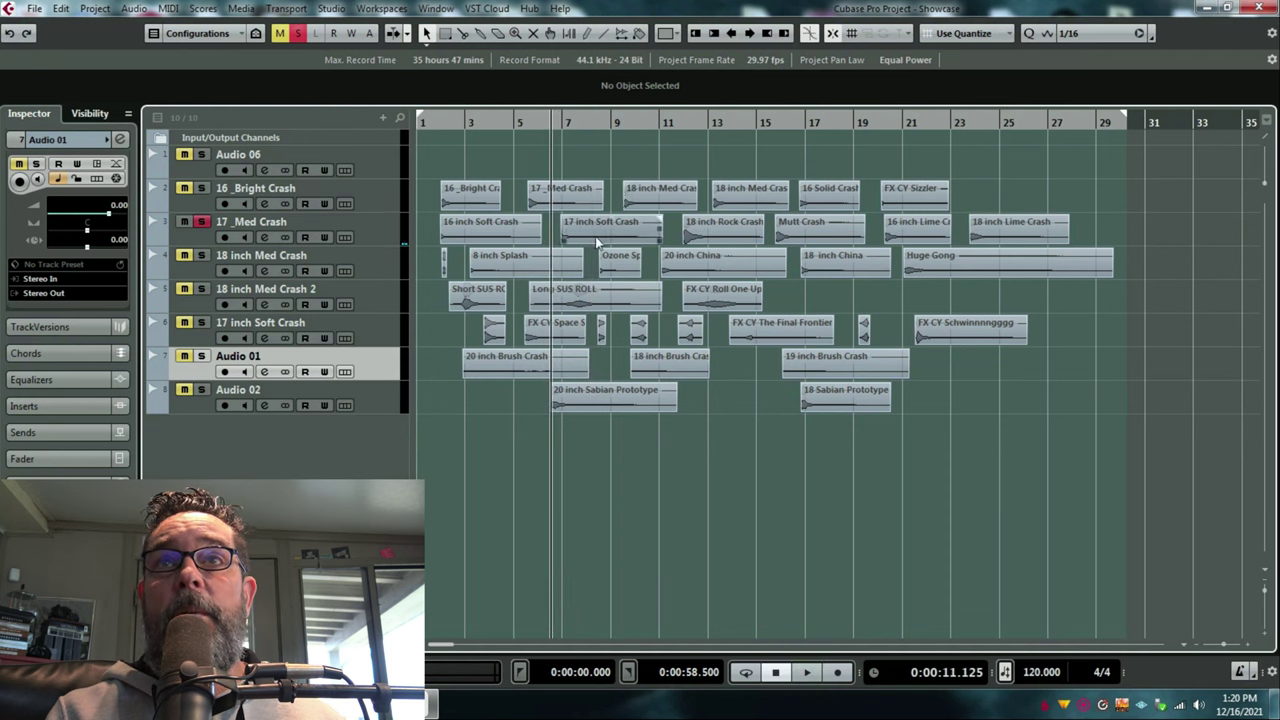
Step: Audition 17_Med Crash from bar 11, around bar 19, and from bar 23
{"action": "left_click", "coordinate": [670, 122]}
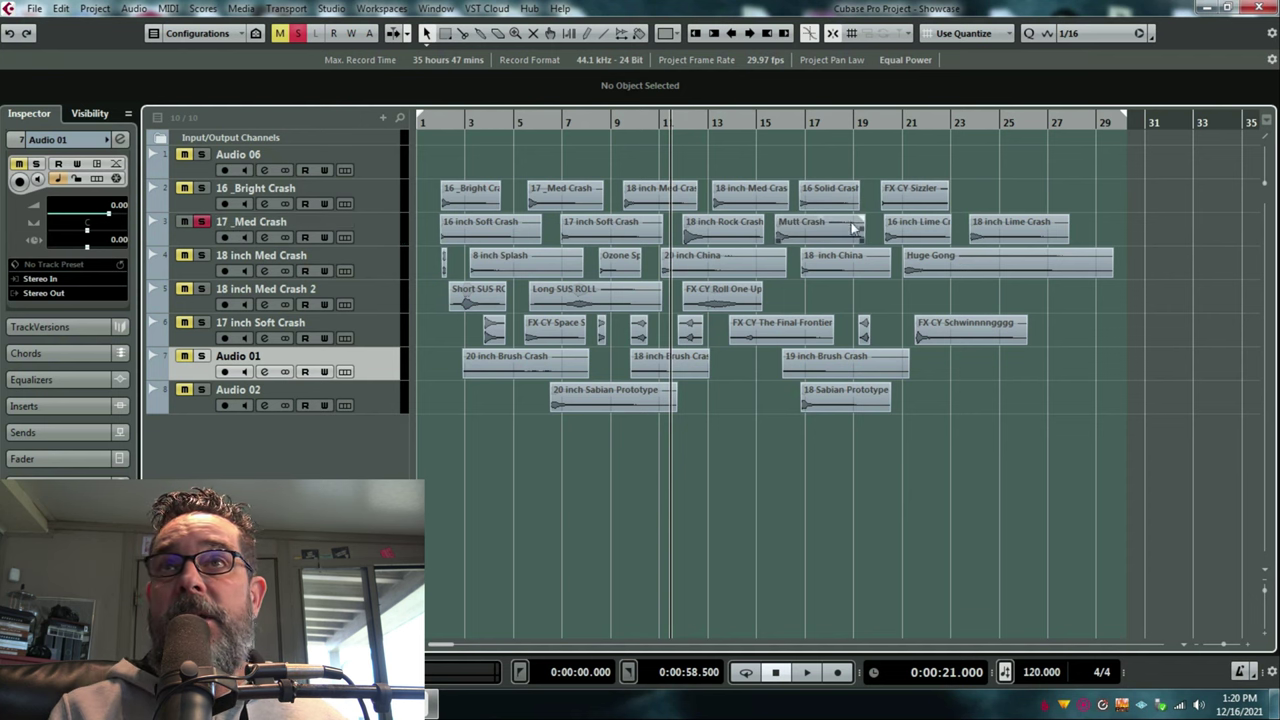
{"action": "key", "text": "space"}
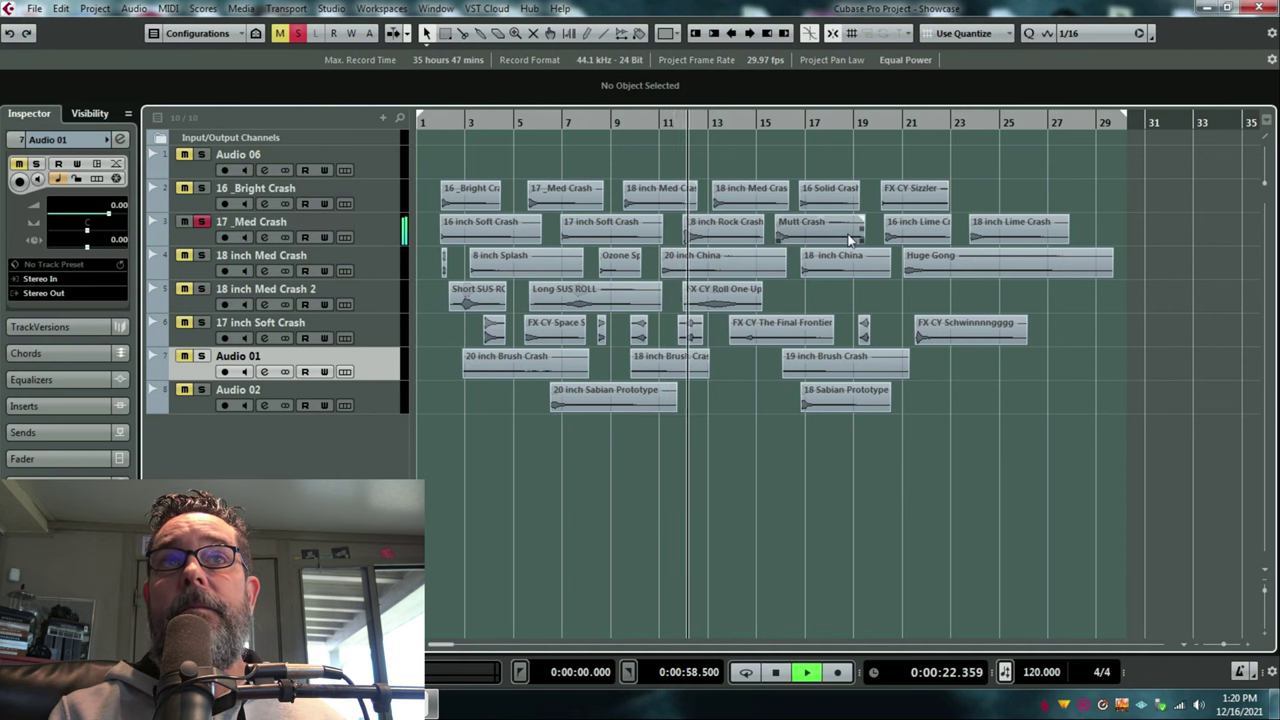
{"action": "left_click", "coordinate": [768, 124]}
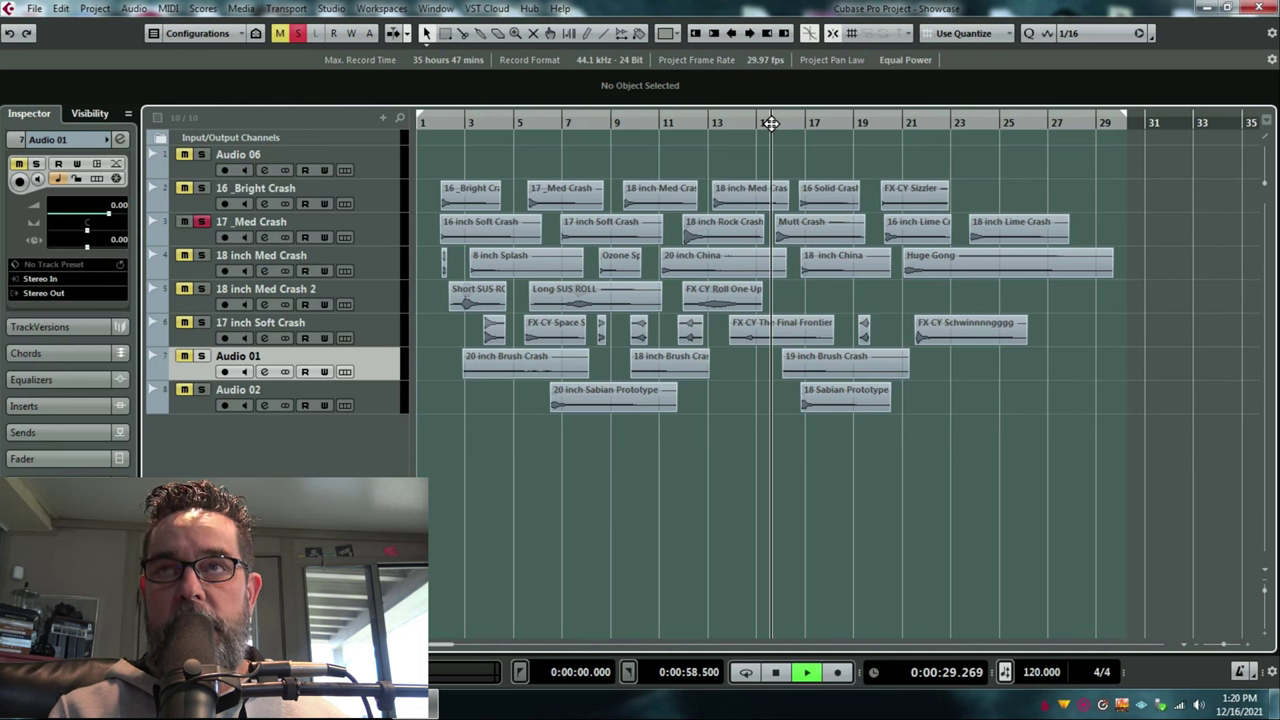
{"action": "left_click", "coordinate": [873, 124]}
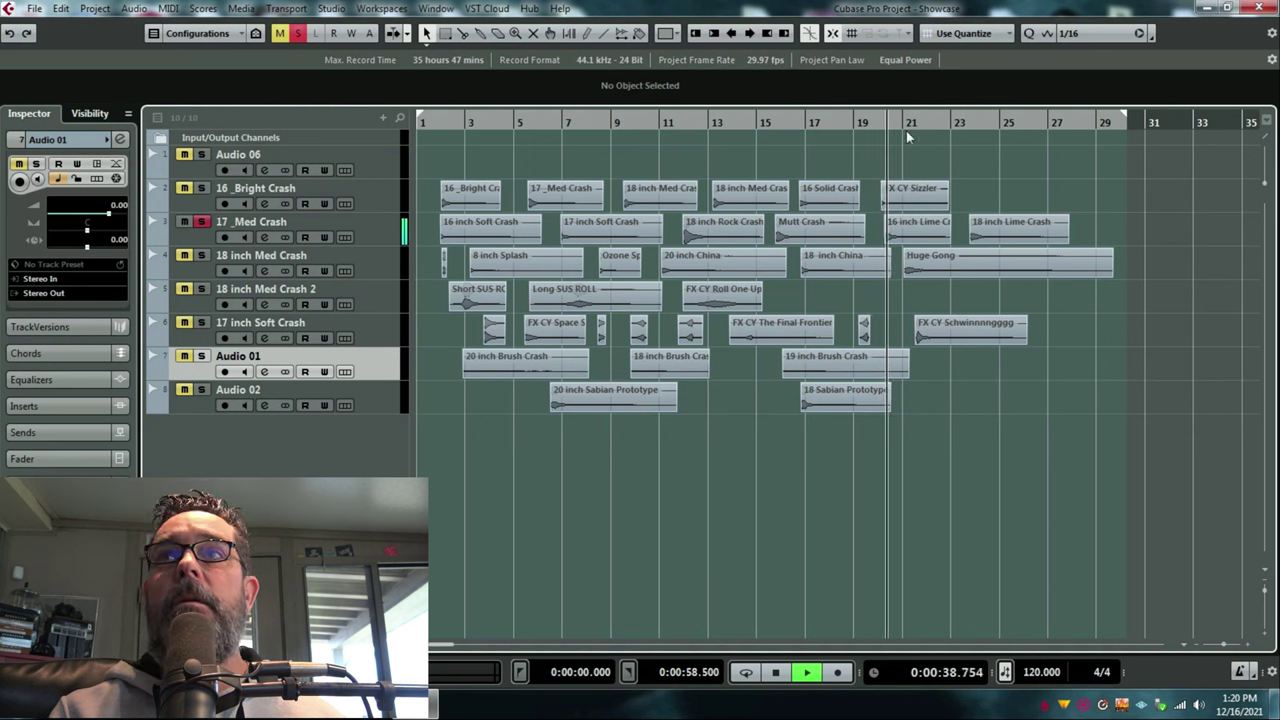
{"action": "key", "text": "space"}
{"action": "left_click", "coordinate": [962, 121]}
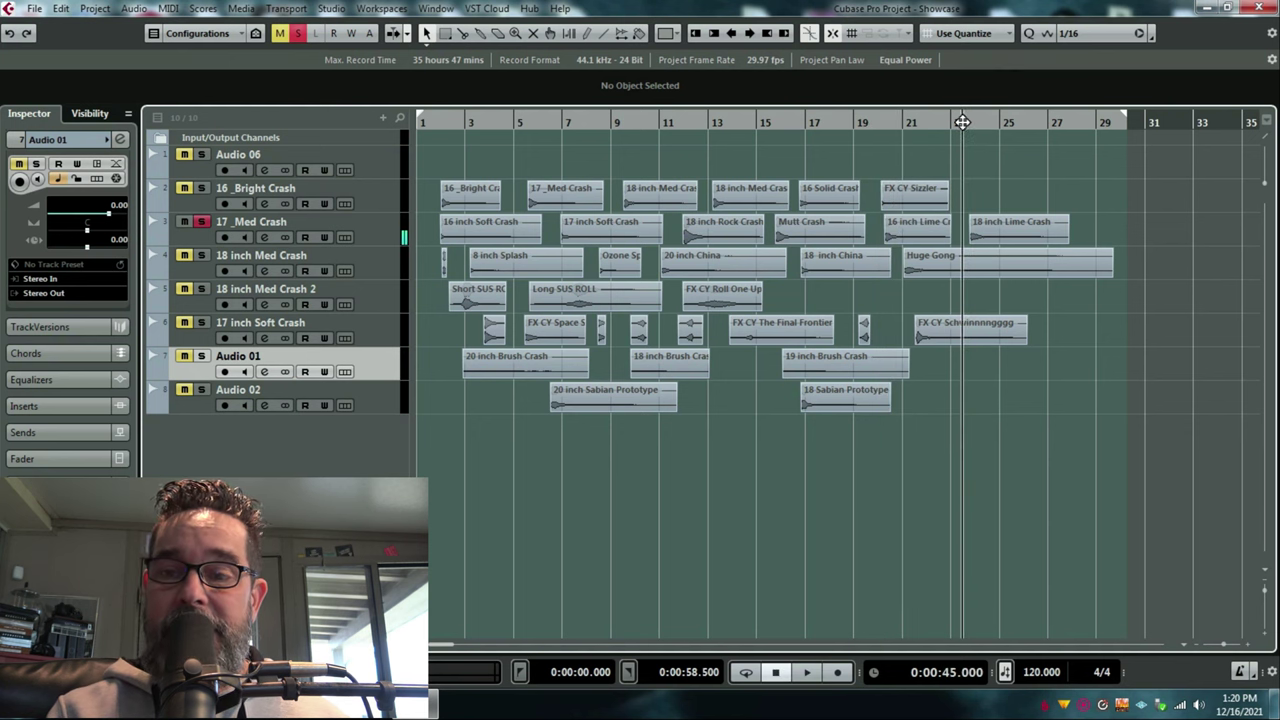
{"action": "key", "text": "space"}
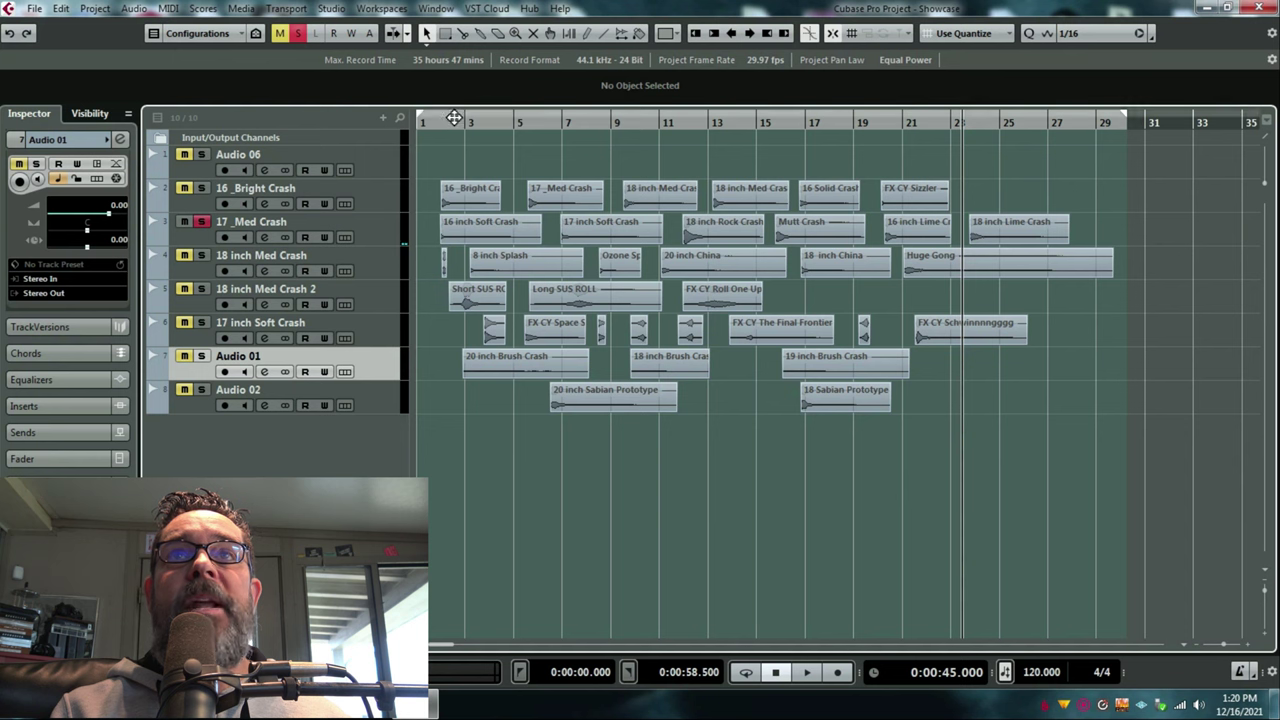
Step: Return near bar 2, clear the 17_Med Crash solo, and zoom in around bar 3
{"action": "left_click", "coordinate": [455, 125]}
{"action": "left_click", "coordinate": [201, 221]}
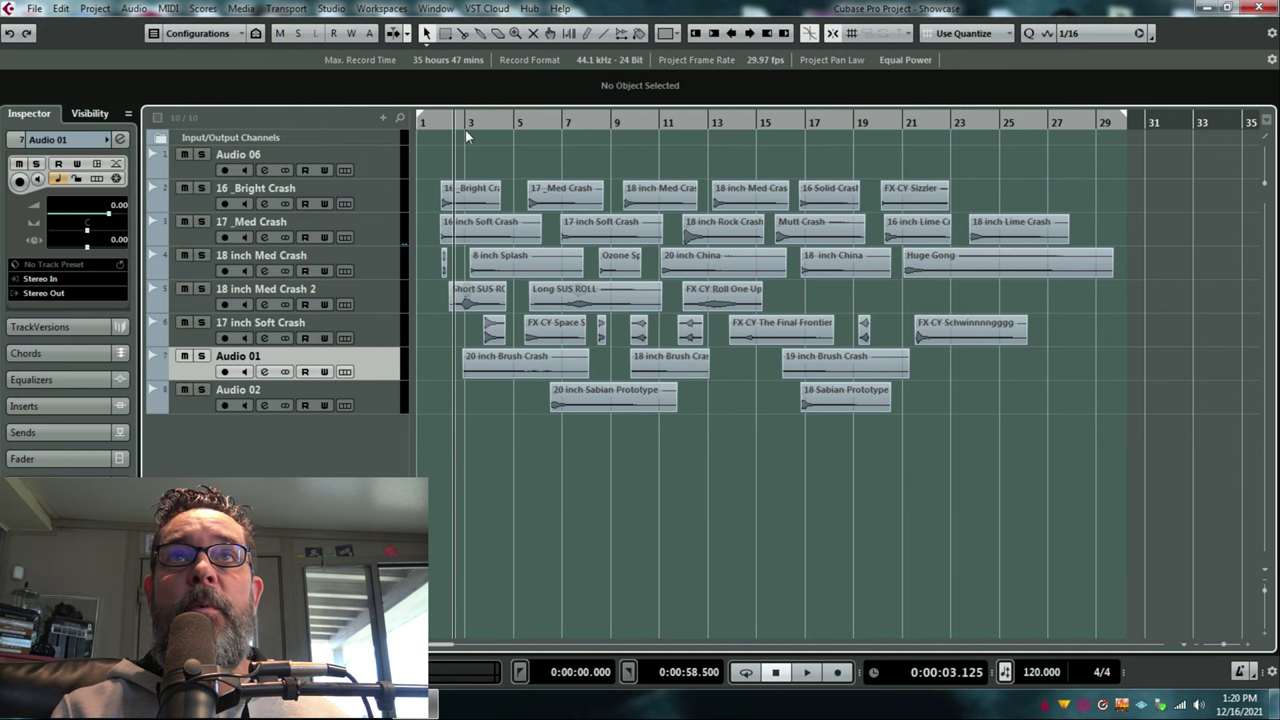
{"action": "left_click_drag", "start_coordinate": [465, 128], "coordinate": [458, 134]}
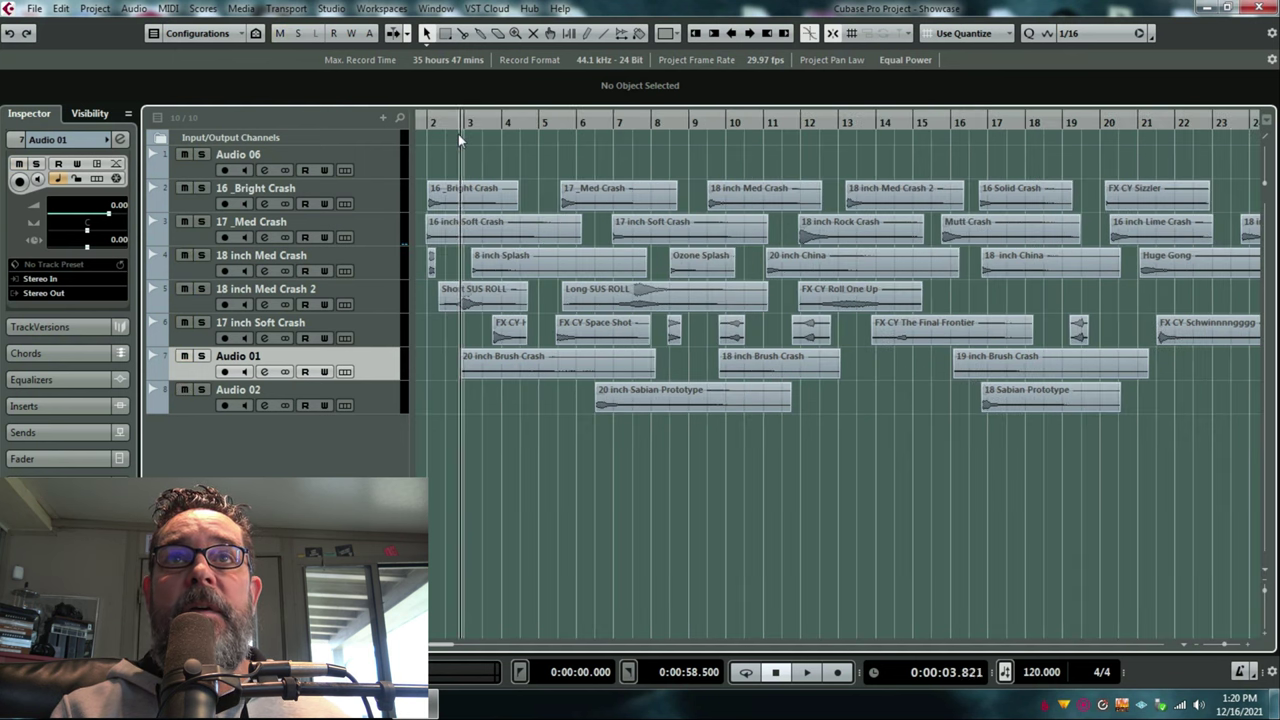
Step: Solo 18 inch Med Crash 2 and play it, jumping to bars 7.5, 2.6 and 12
{"action": "left_click", "coordinate": [201, 289]}
{"action": "key", "text": "space"}
{"action": "left_click", "coordinate": [628, 116]}
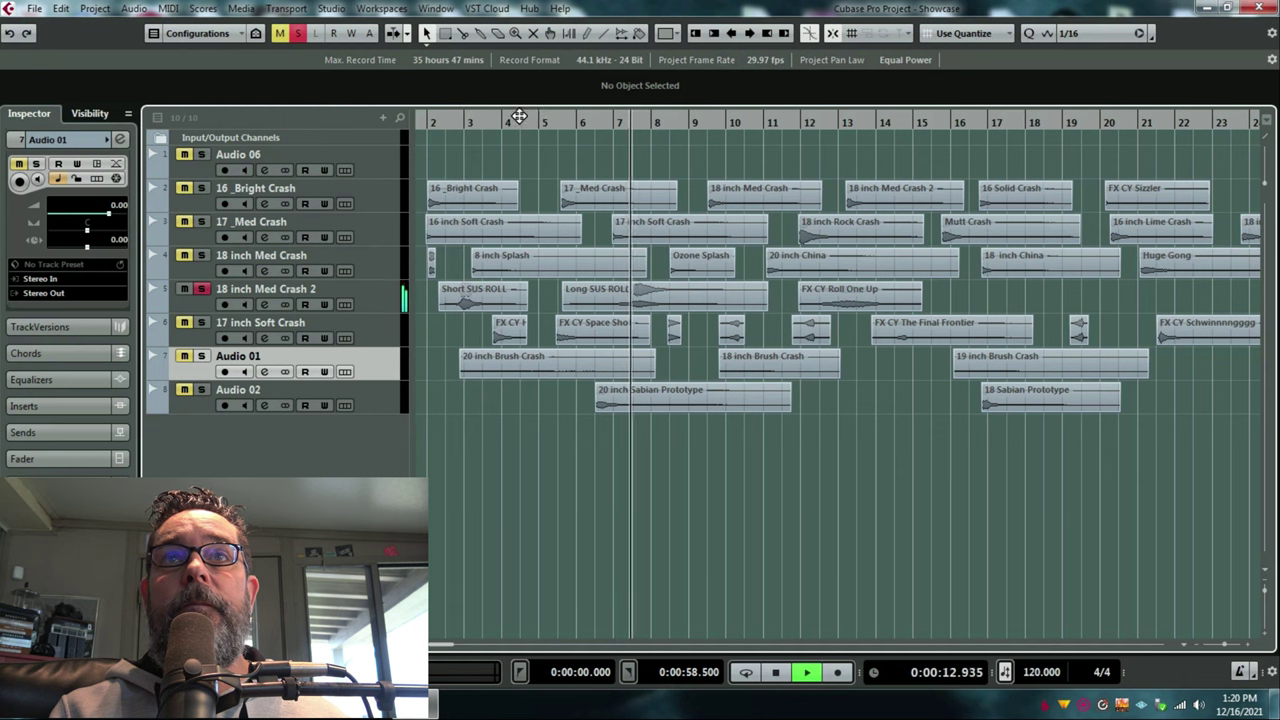
{"action": "left_click", "coordinate": [457, 120]}
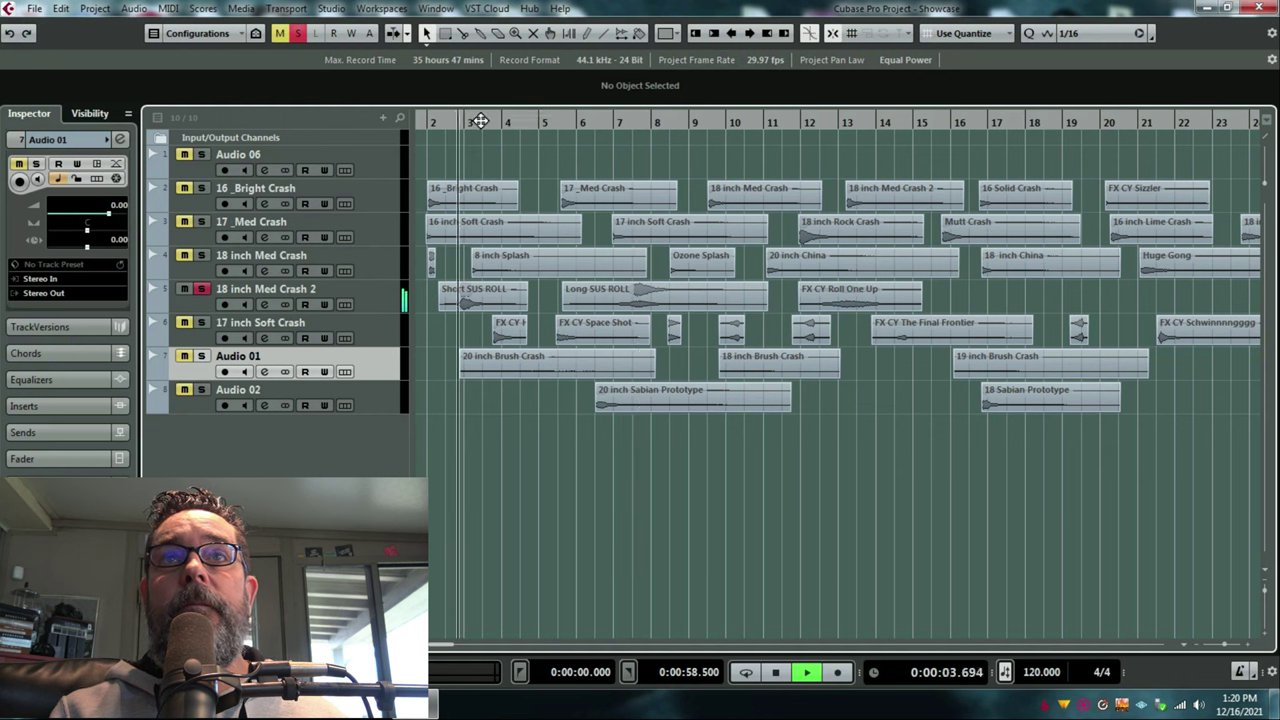
{"action": "left_click", "coordinate": [822, 120]}
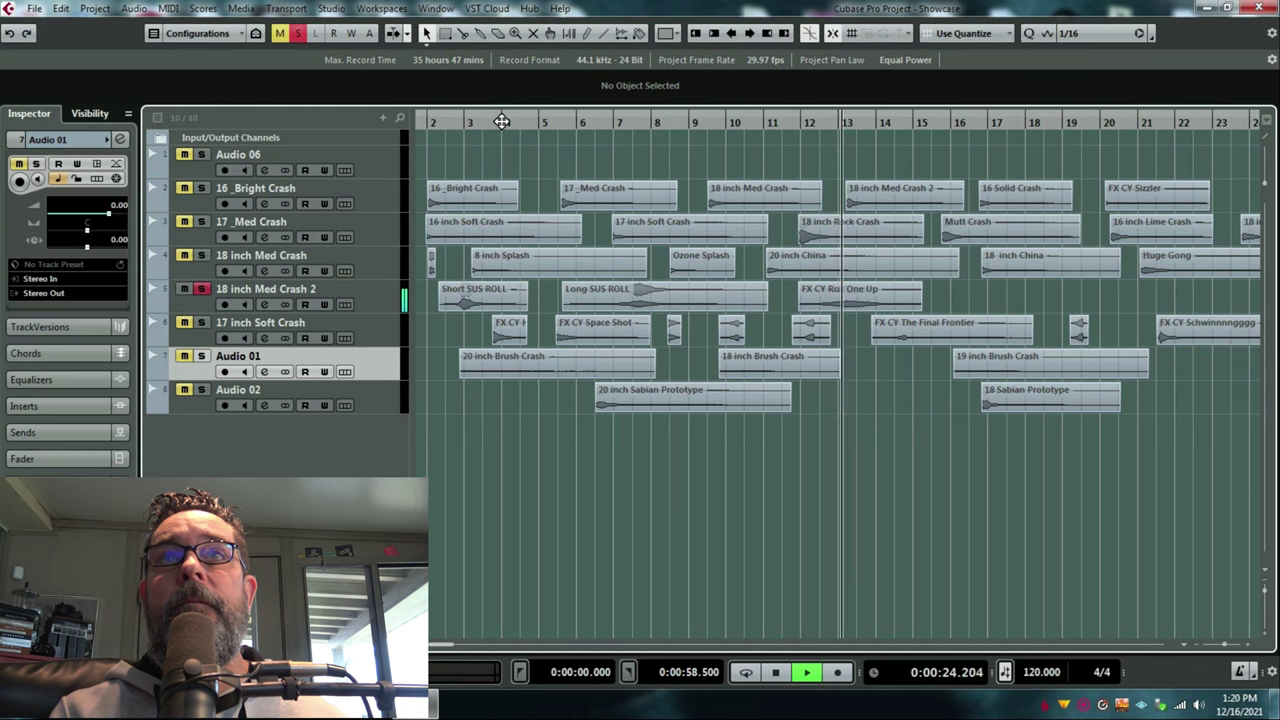
{"action": "left_click_drag", "start_coordinate": [502, 121], "coordinate": [500, 114]}
{"action": "key", "text": "space"}
Step: Switch the solo from 18 inch Med Crash 2 to 17 inch Soft Crash, zooming in near bar 3
{"action": "left_click", "coordinate": [201, 289]}
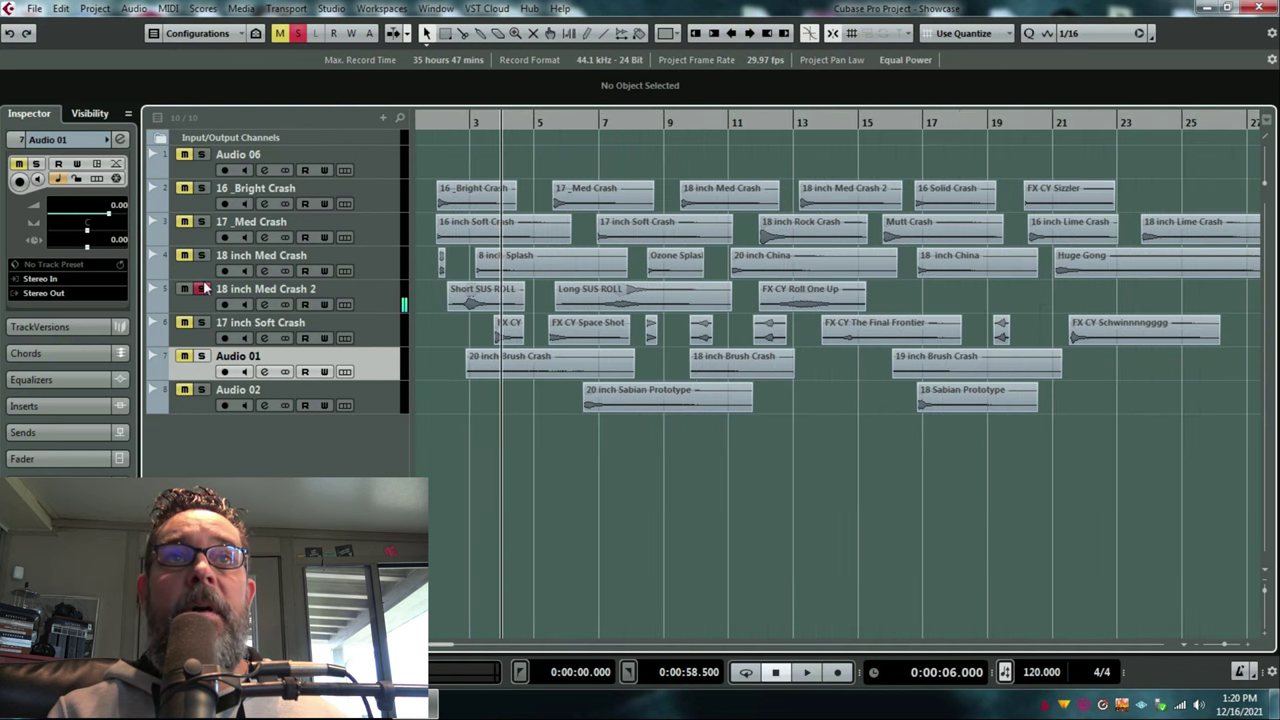
{"action": "left_click", "coordinate": [202, 289]}
{"action": "left_click", "coordinate": [201, 322]}
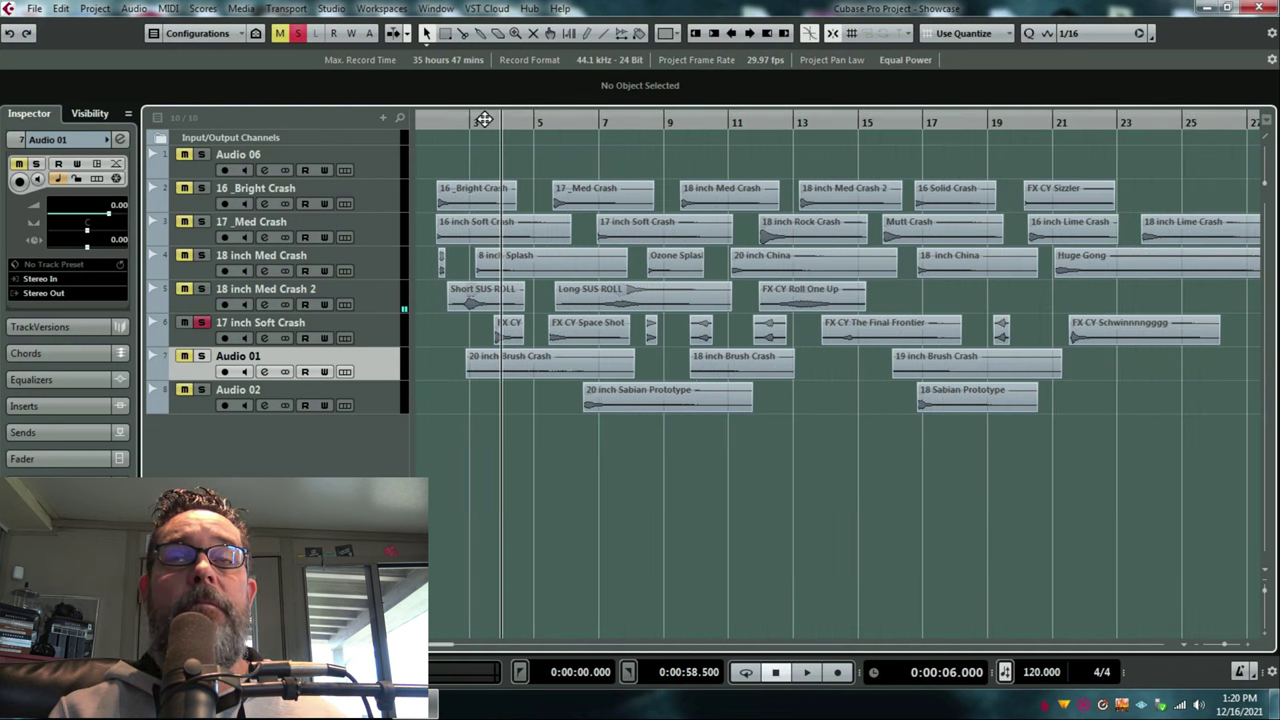
{"action": "mouse_move", "coordinate": [484, 119]}
{"action": "left_mouse_down"}
{"action": "mouse_move", "coordinate": [490, 143]}
{"action": "mouse_move", "coordinate": [495, 130]}
{"action": "left_mouse_up"}
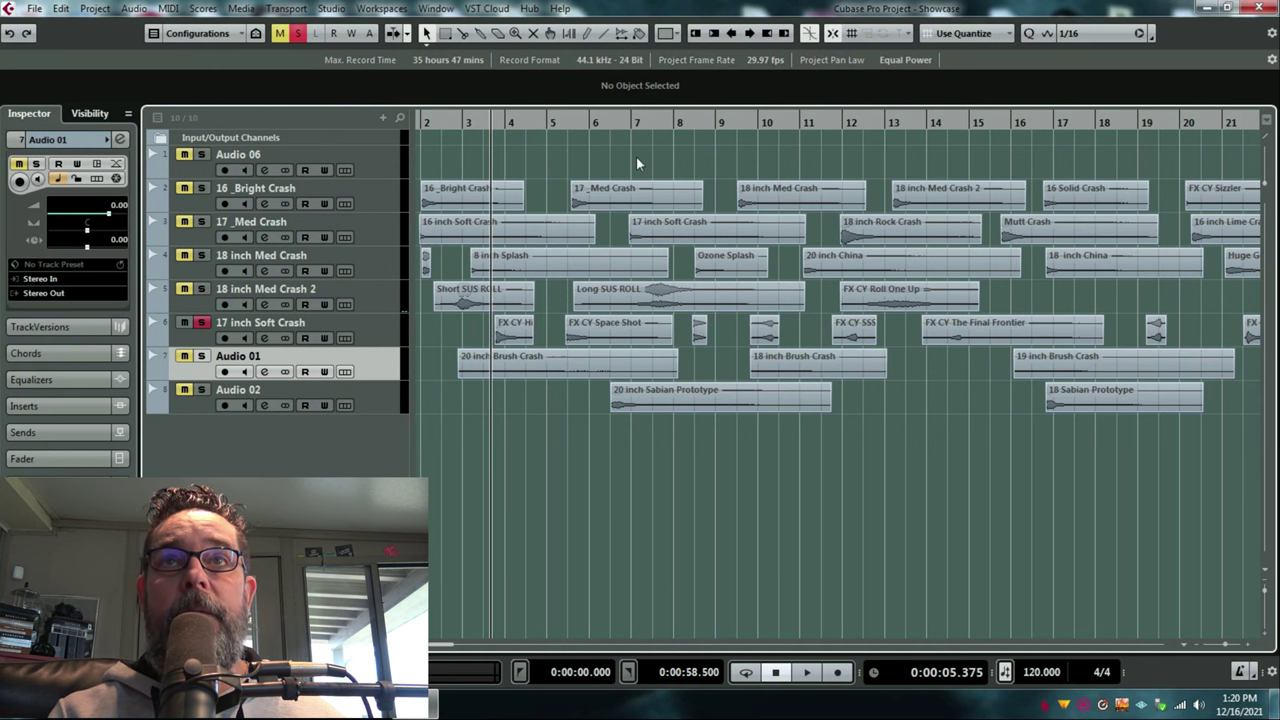
Step: Play 17 inch Soft Crash, jumping through bars 5.6, 8.3, 9.8, 12, 14.3 and 19
{"action": "key", "text": "space"}
{"action": "left_click", "coordinate": [558, 122]}
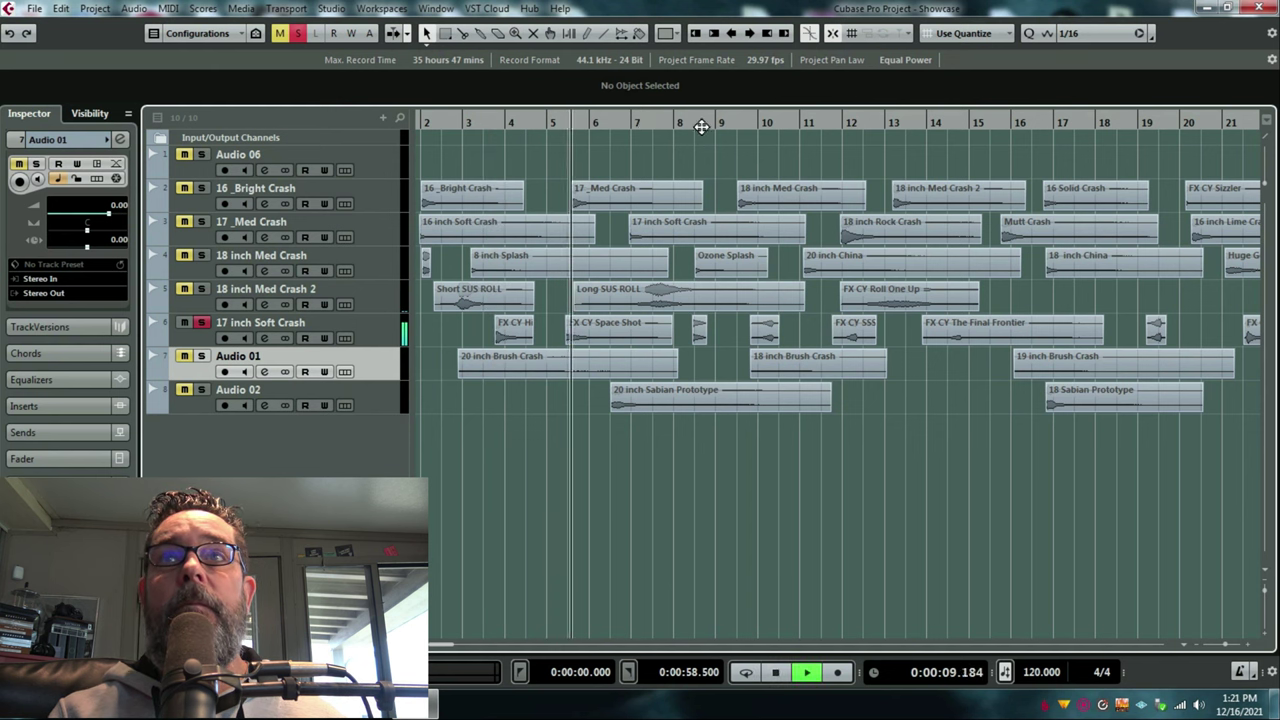
{"action": "left_click", "coordinate": [690, 122]}
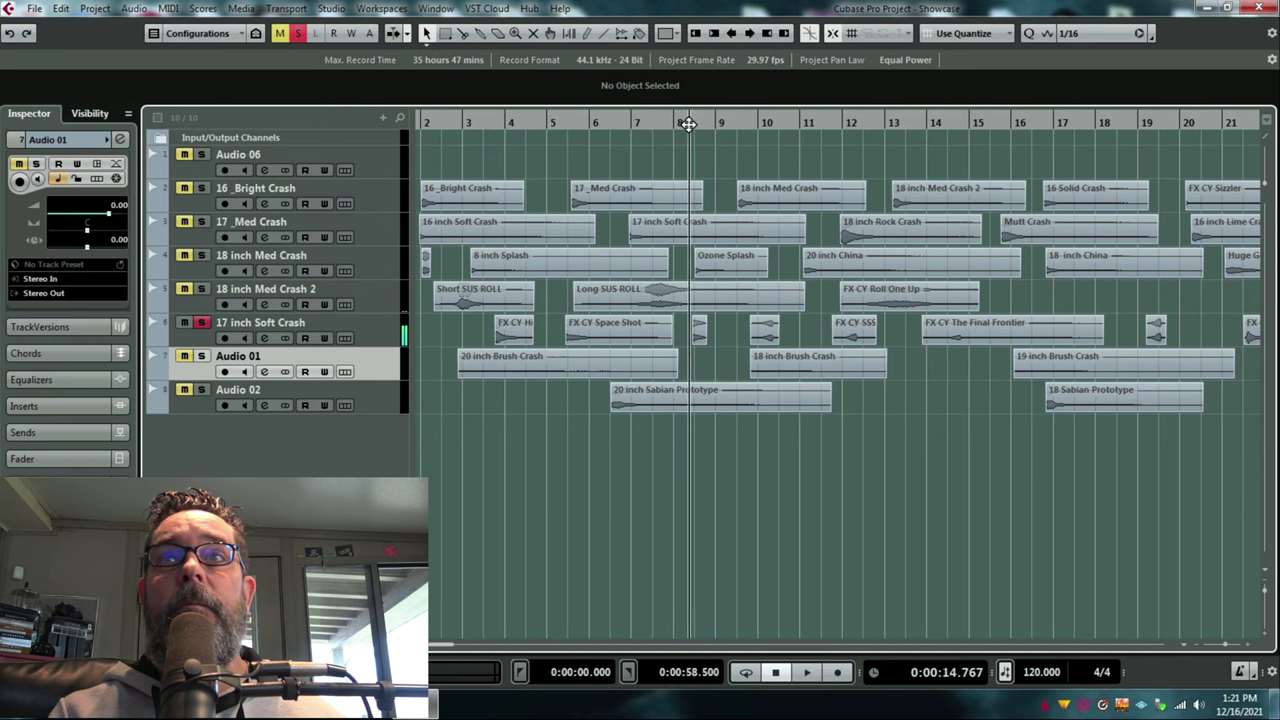
{"action": "left_click", "coordinate": [757, 122]}
{"action": "left_click", "coordinate": [847, 122]}
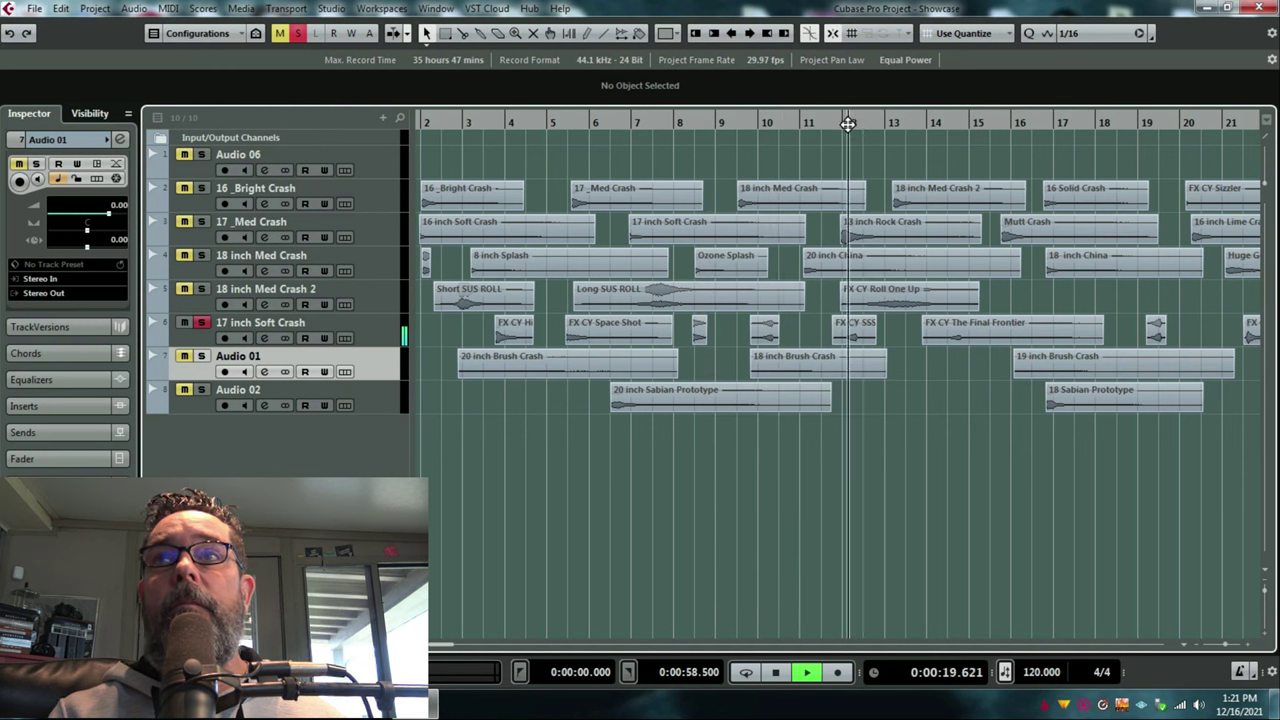
{"action": "left_click", "coordinate": [945, 122]}
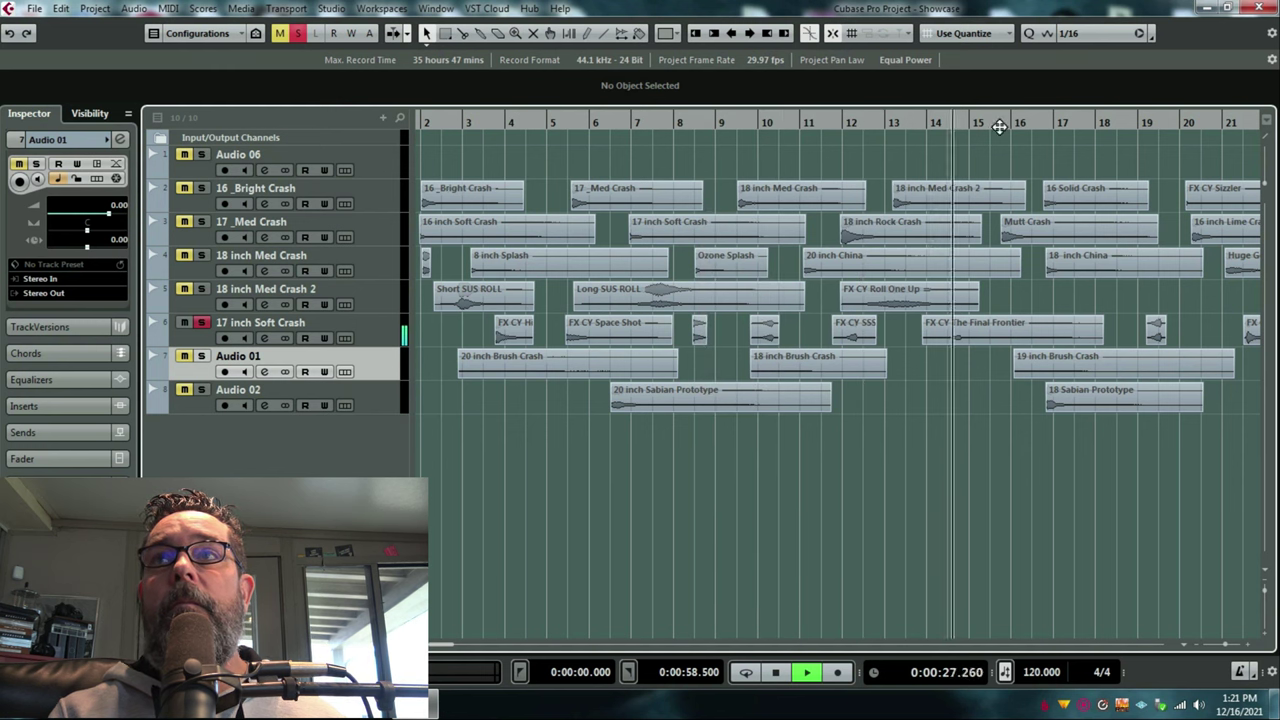
{"action": "left_click", "coordinate": [1147, 122]}
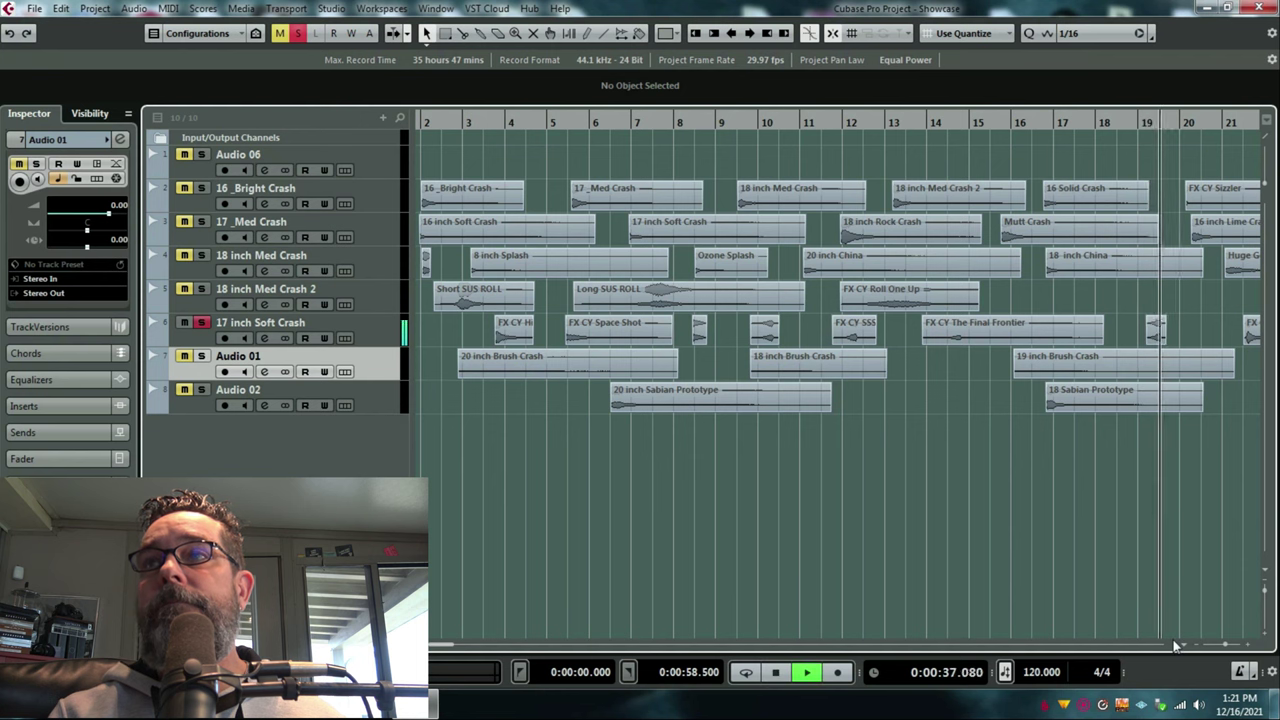
{"action": "key", "text": "space"}
Step: Zoom out to bars 1–31, then zoom back in and set the play position to bar 2
{"action": "left_click_drag", "start_coordinate": [1177, 114], "coordinate": [1175, 105]}
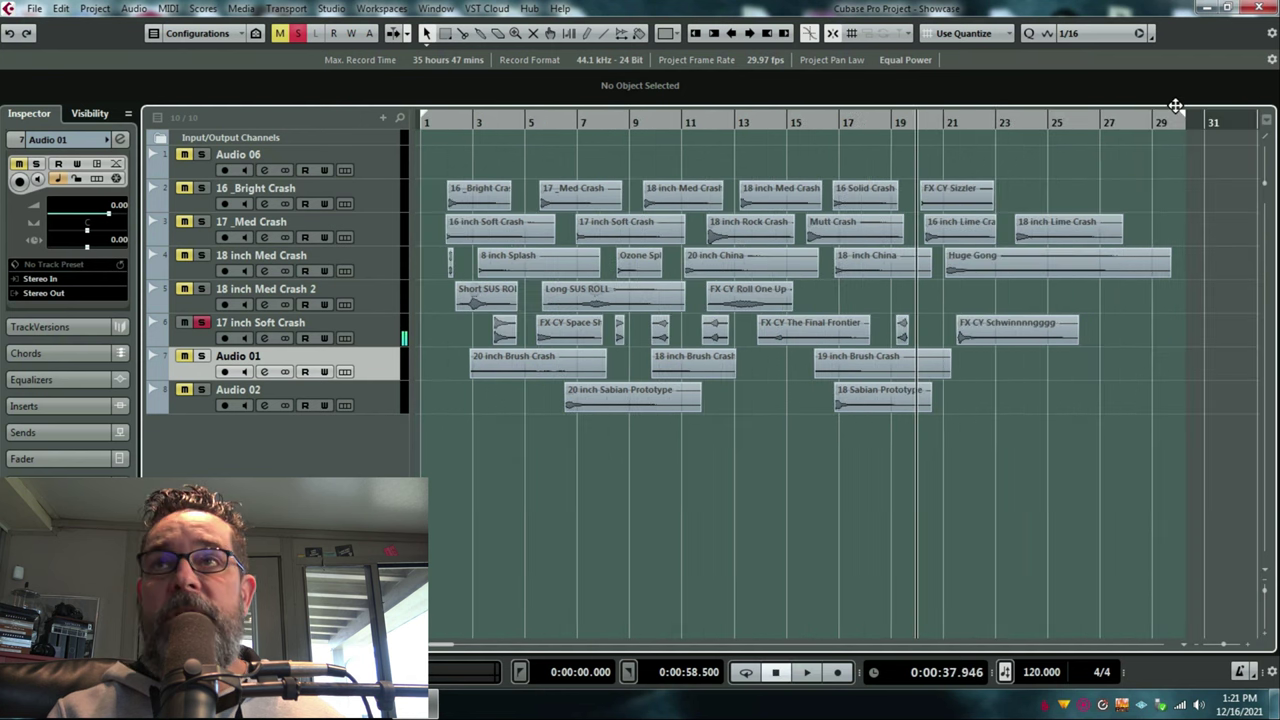
{"action": "left_click", "coordinate": [434, 162]}
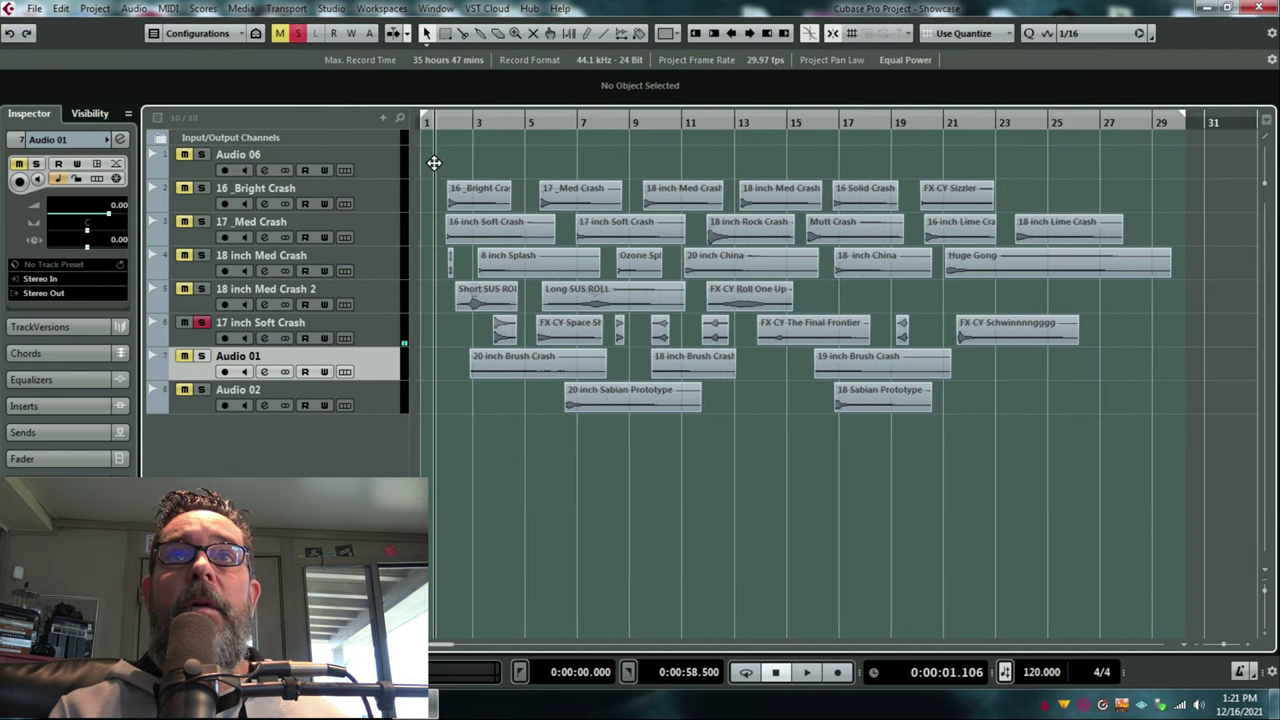
{"action": "key", "text": "h"}
{"action": "left_click", "coordinate": [476, 183]}
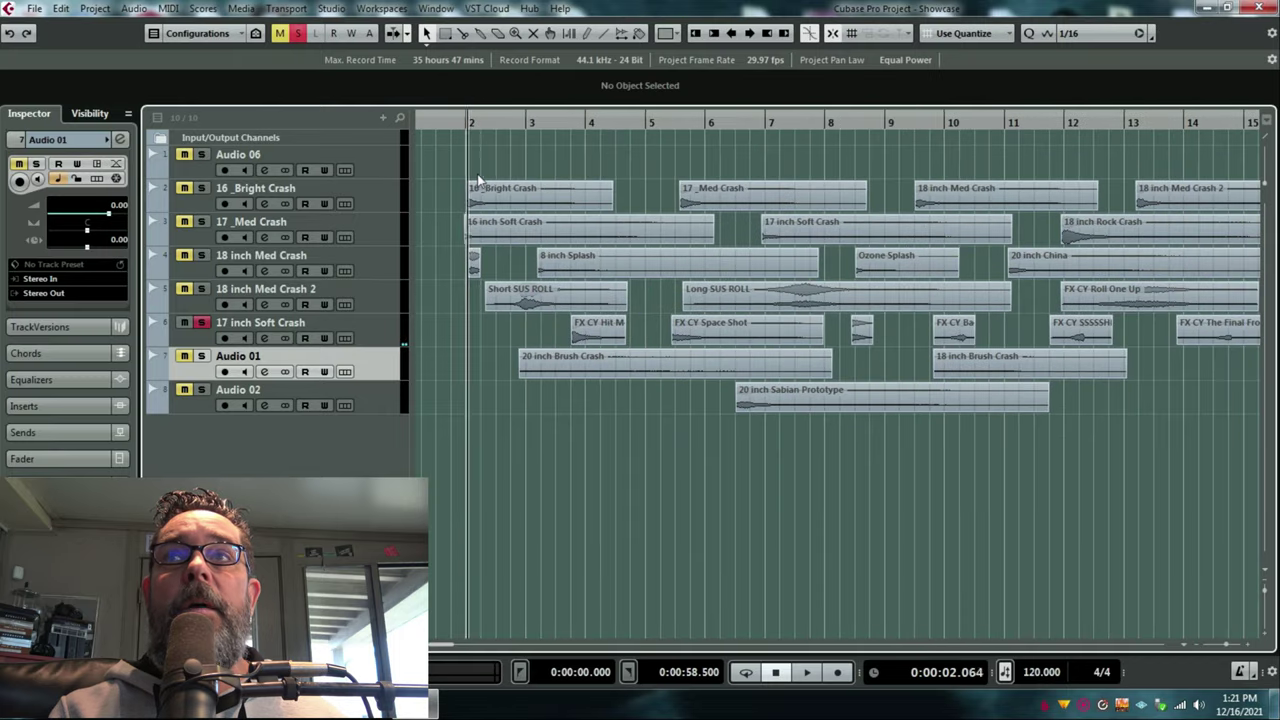
Step: Move the solo from 17 inch Soft Crash to 18 inch Med Crash and play past bars 8 and 10.7
{"action": "left_click", "coordinate": [204, 321]}
{"action": "left_click", "coordinate": [203, 256]}
{"action": "key", "text": "space"}
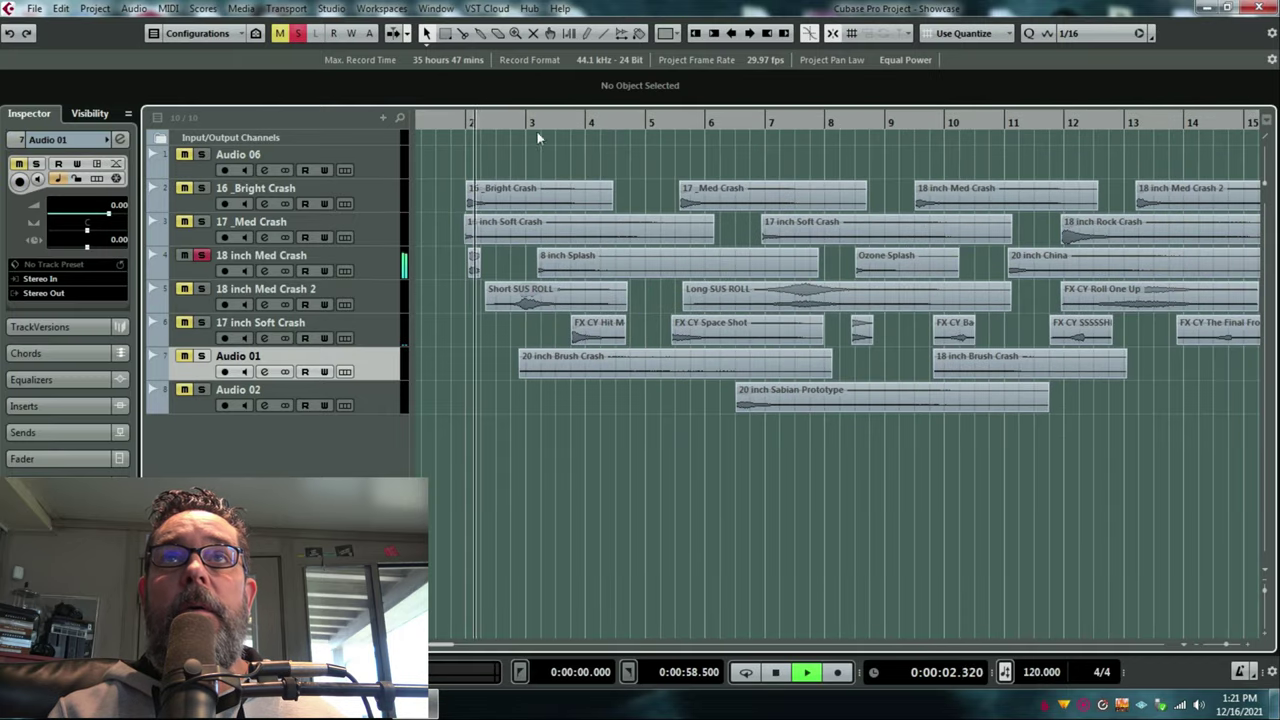
{"action": "left_click", "coordinate": [850, 127]}
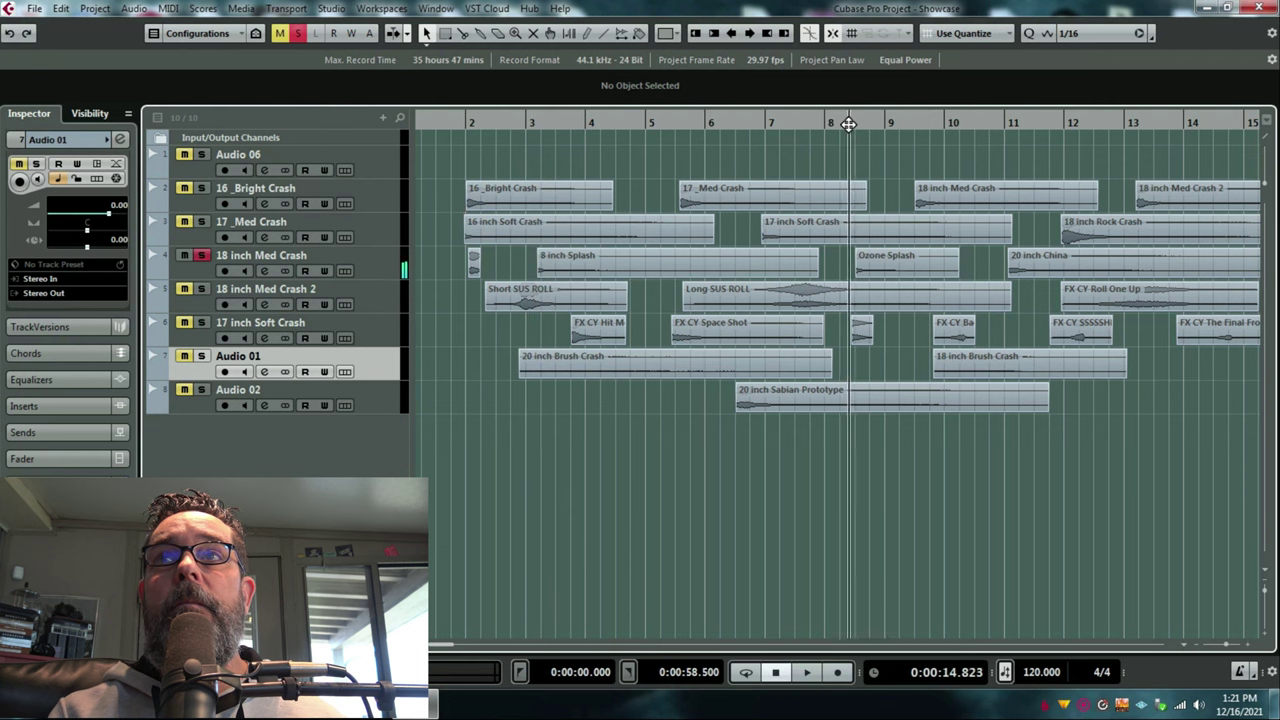
{"action": "left_click", "coordinate": [997, 126]}
{"action": "key", "text": "space"}
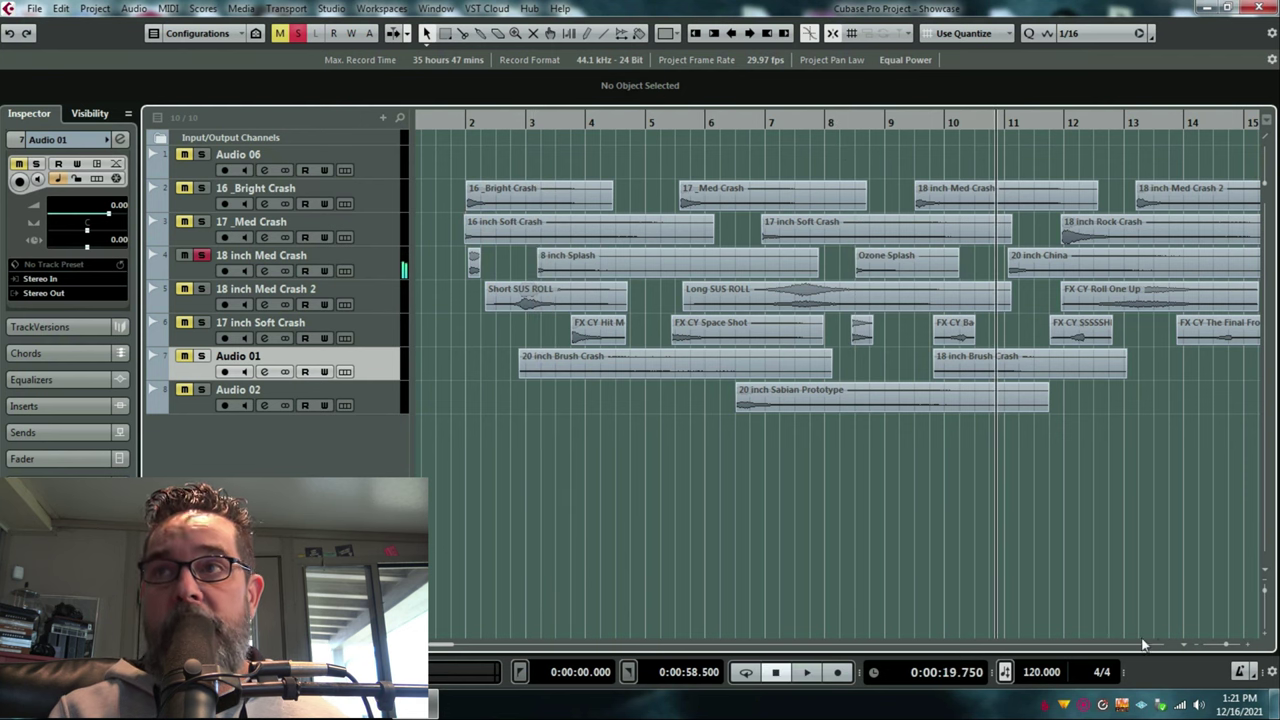
Step: Audition 18 inch Med Crash around bar 16.5, reposition near bar 6.6, then solo only Audio 02
{"action": "scroll", "coordinate": [1100, 576], "scroll_direction": "right", "scroll_amount": 5}
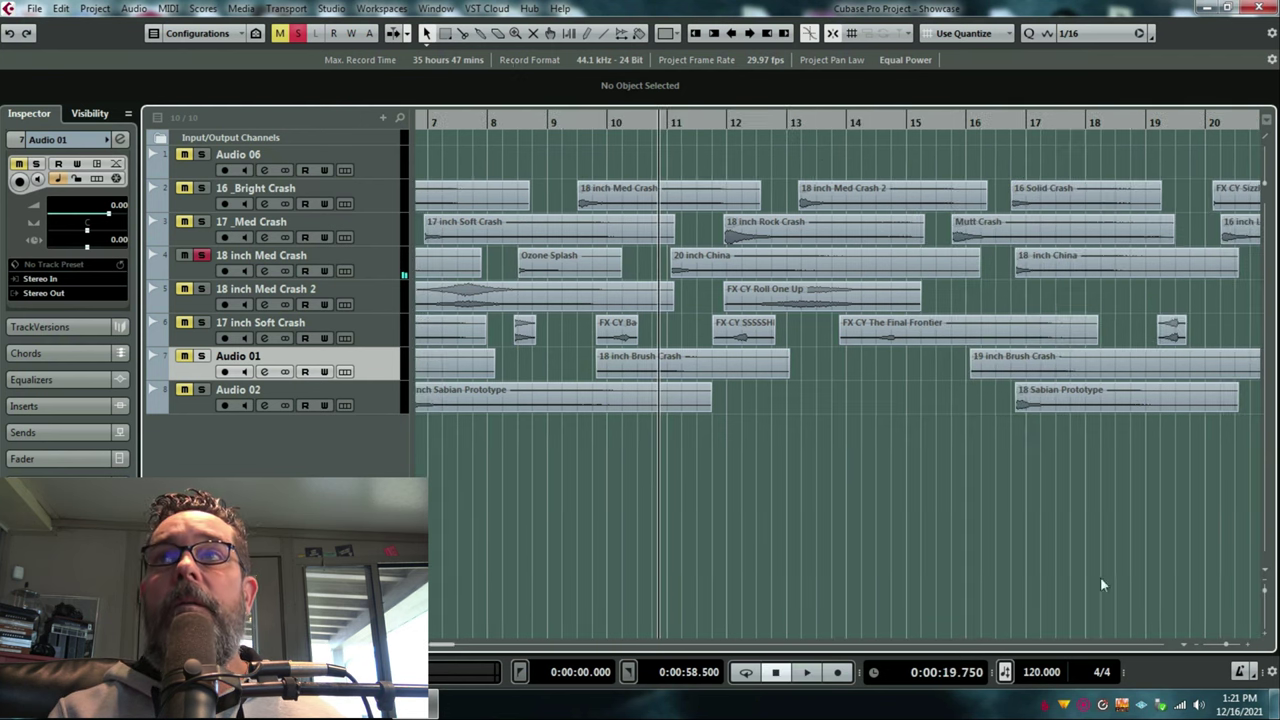
{"action": "key", "text": "space"}
{"action": "left_click", "coordinate": [1008, 122]}
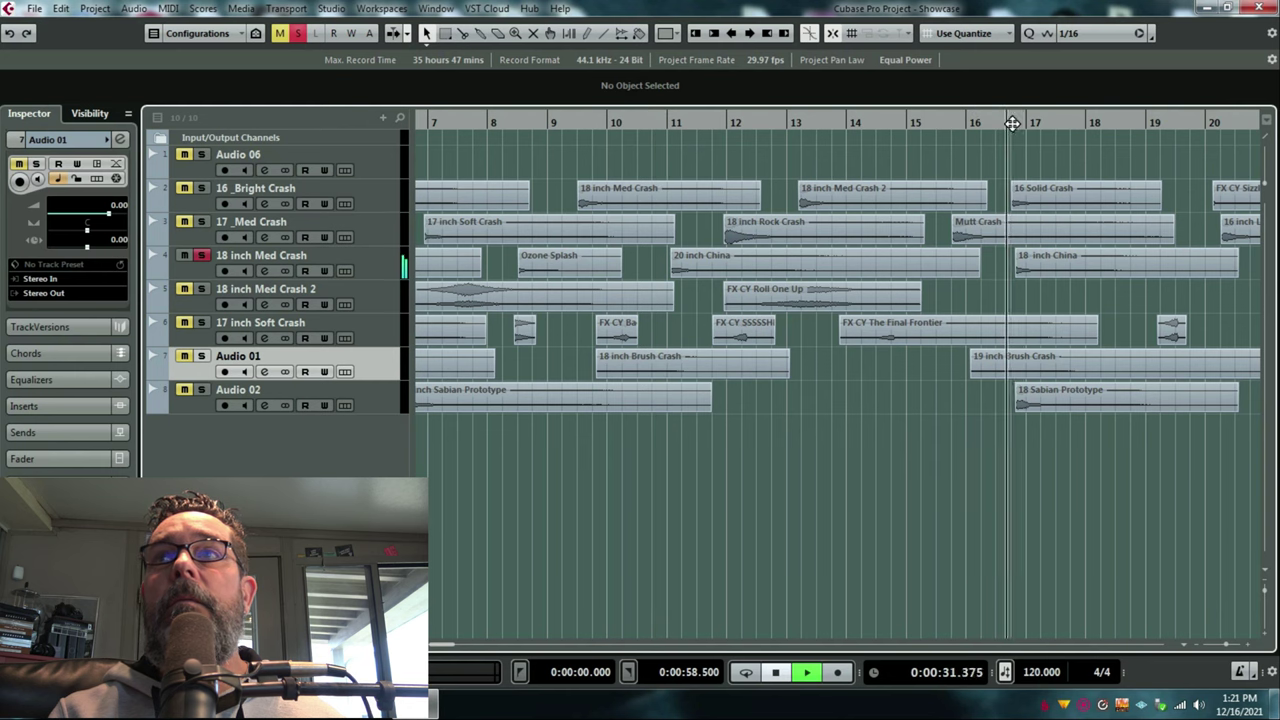
{"action": "key", "text": "space"}
{"action": "left_click", "coordinate": [830, 120]}
{"action": "key", "text": "shift+f"}
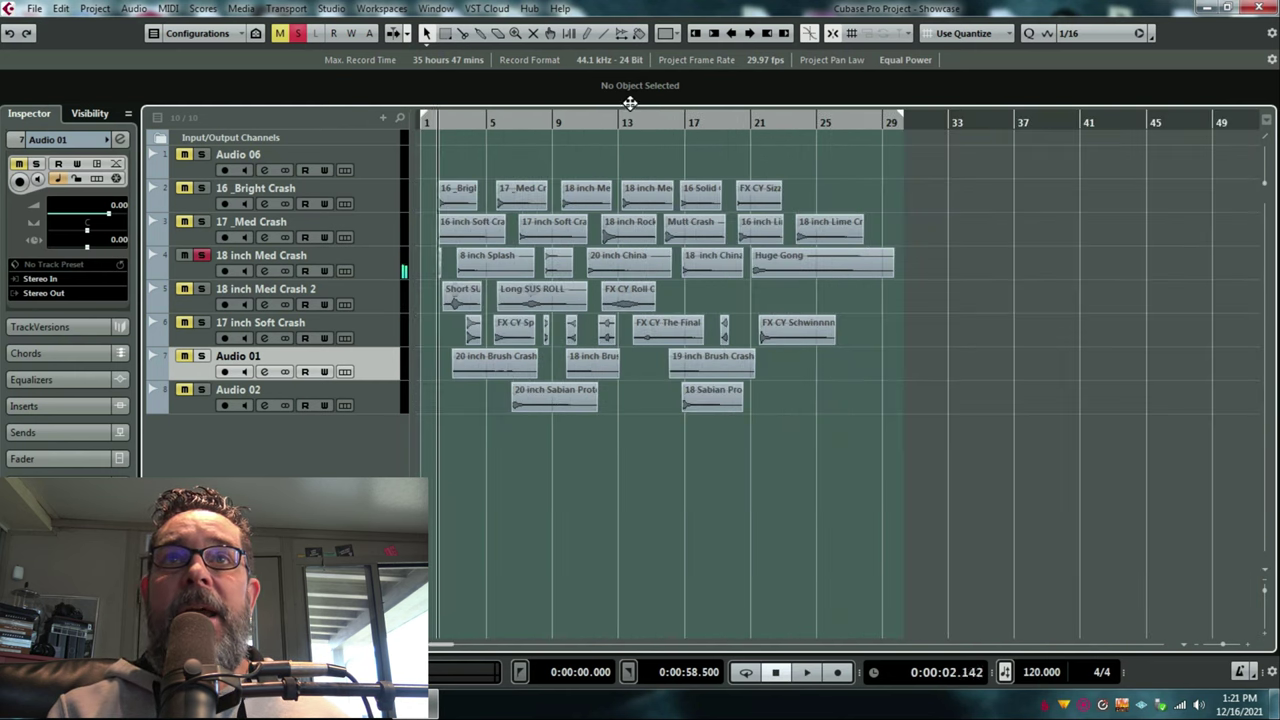
{"action": "left_click", "coordinate": [470, 122]}
{"action": "key", "text": "h"}
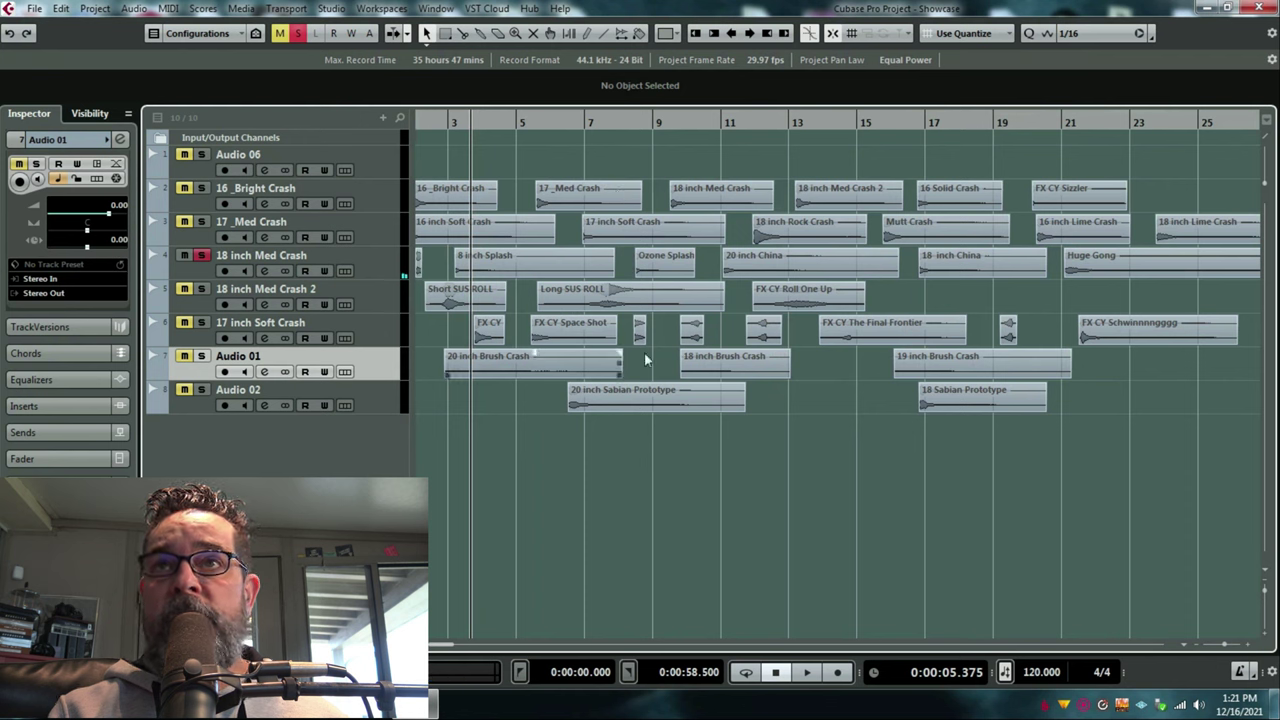
{"action": "left_click", "coordinate": [557, 121]}
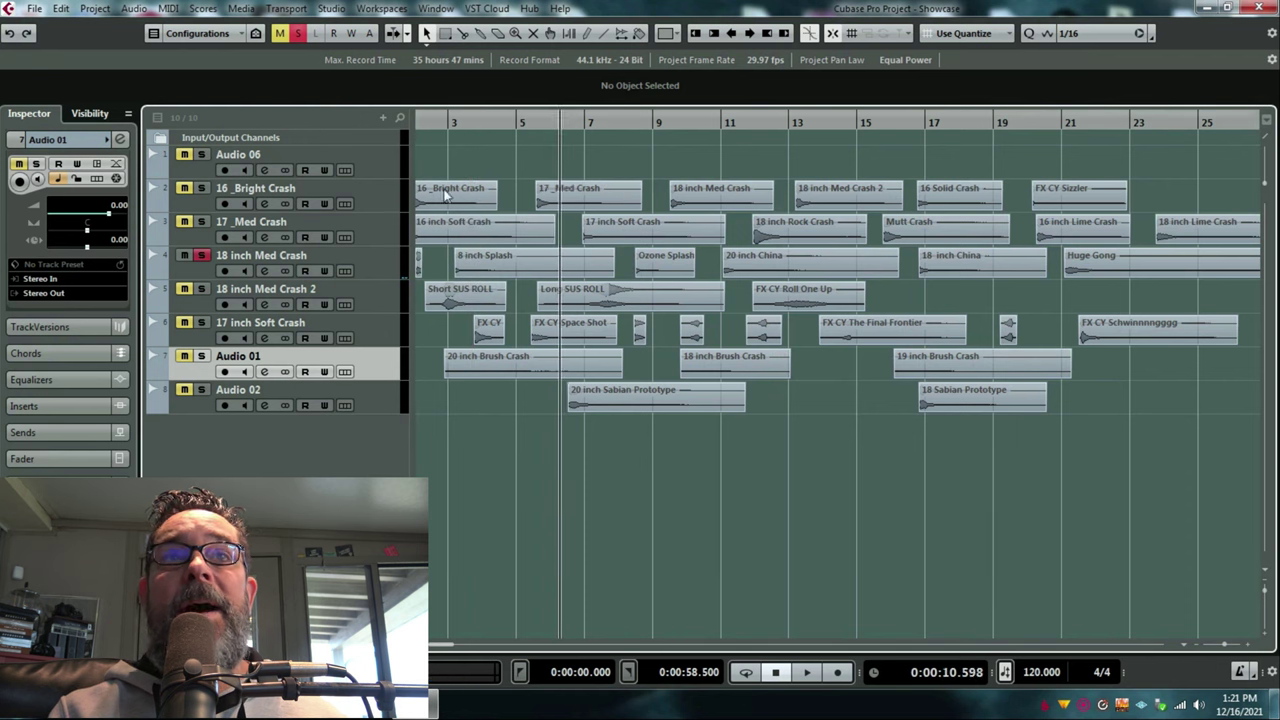
{"action": "left_click", "coordinate": [201, 255]}
{"action": "left_click", "coordinate": [202, 389]}
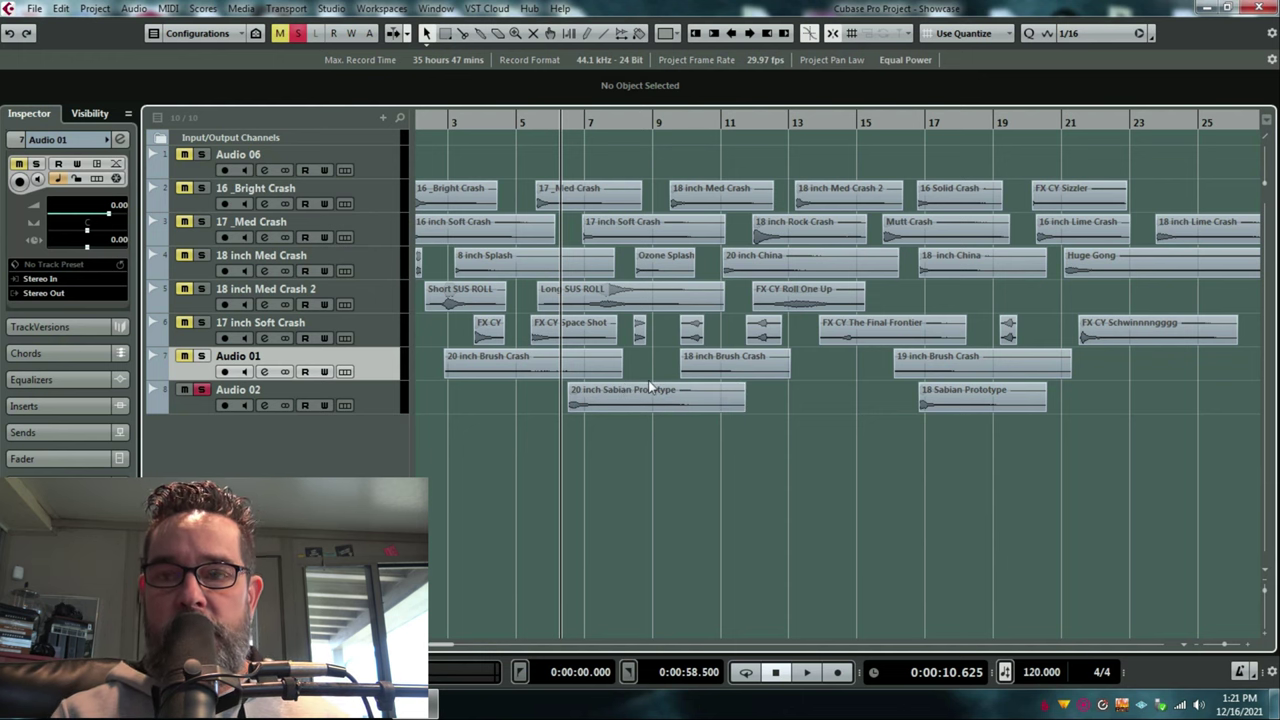
Step: Drag the 18 Sabian Prototype event left to about bar 12, check the Sabian event selection, and unsolo Audio 02
{"action": "left_click_drag", "start_coordinate": [969, 411], "coordinate": [839, 411]}
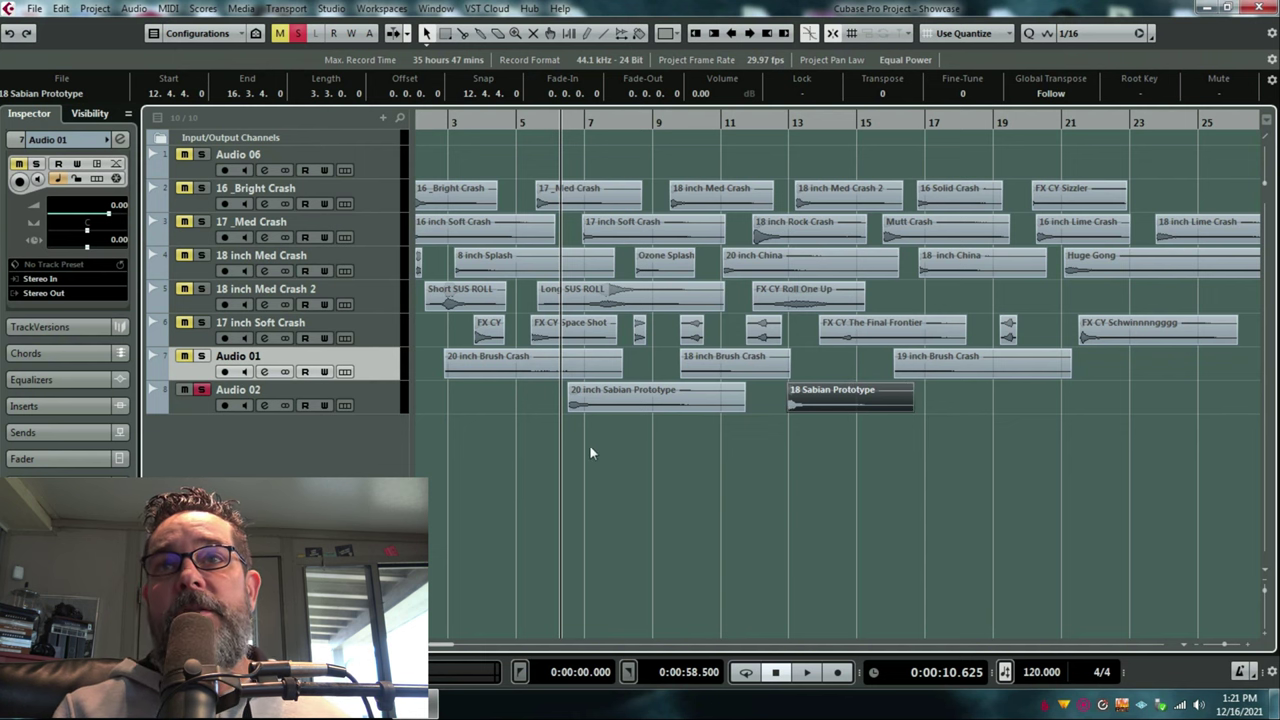
{"action": "left_click_drag", "start_coordinate": [589, 444], "coordinate": [864, 403]}
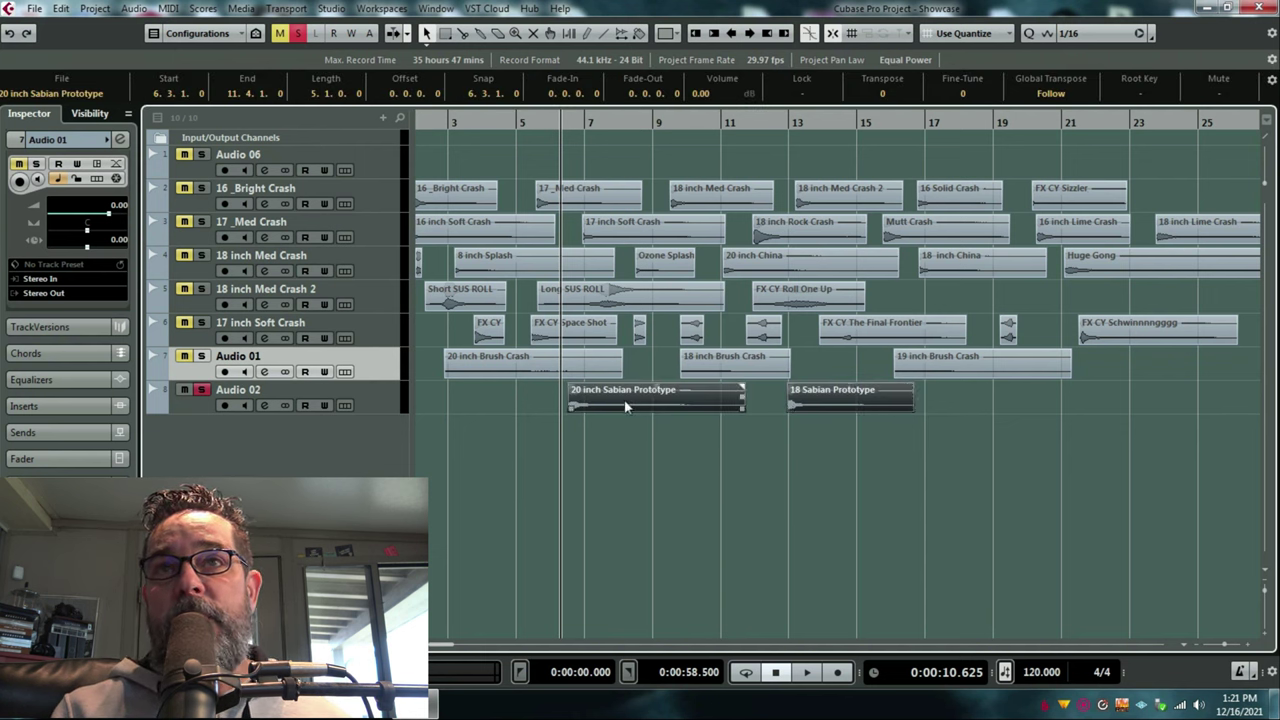
{"action": "left_click", "coordinate": [822, 405], "text": "ctrl"}
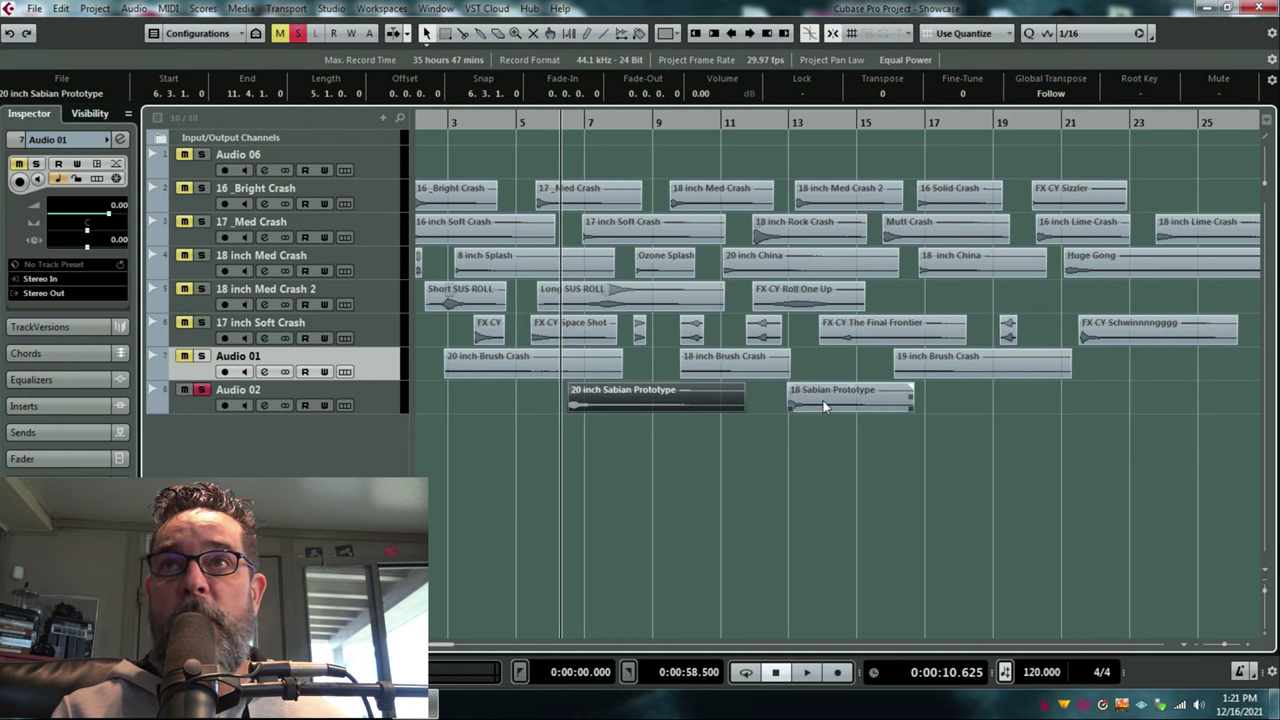
{"action": "left_click", "coordinate": [822, 405]}
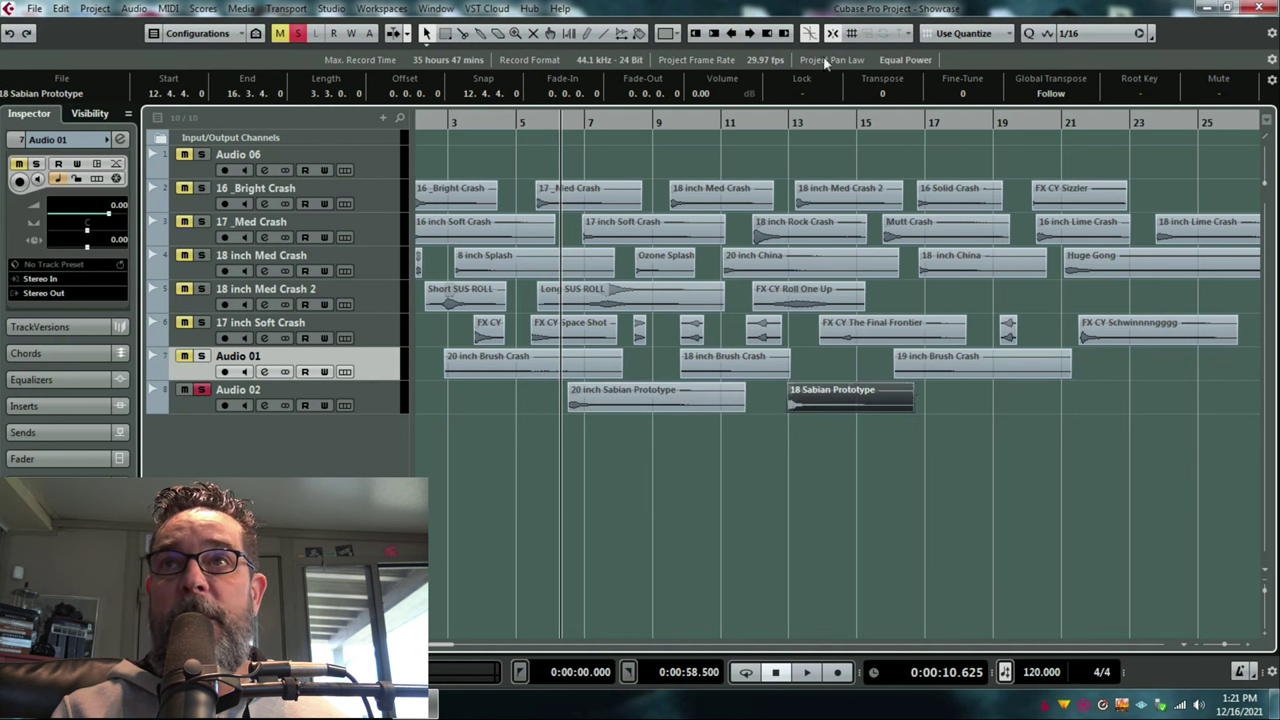
{"action": "left_click", "coordinate": [201, 390]}
Step: Select both the 20 inch and 18 Sabian Prototype events, and set the play position to bar 9
{"action": "left_click", "coordinate": [695, 403]}
{"action": "left_click", "coordinate": [912, 403], "text": "ctrl"}
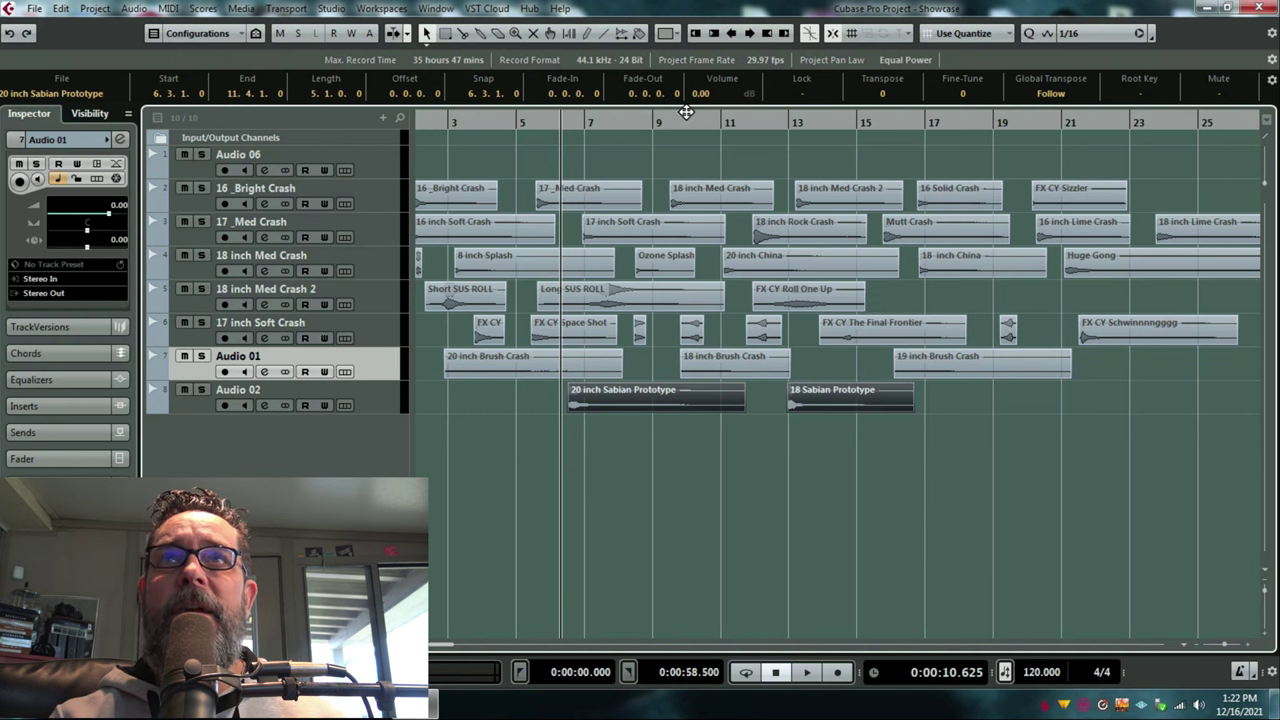
{"action": "left_click_drag", "start_coordinate": [660, 122], "coordinate": [663, 95]}
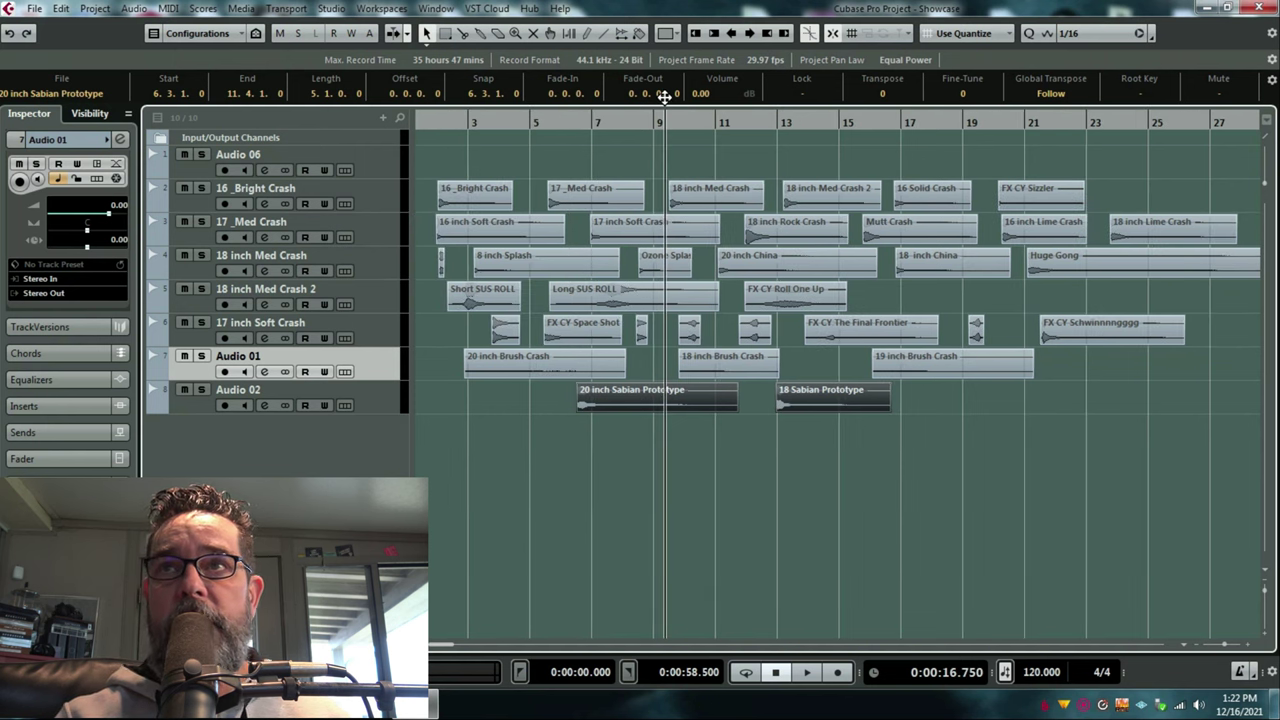